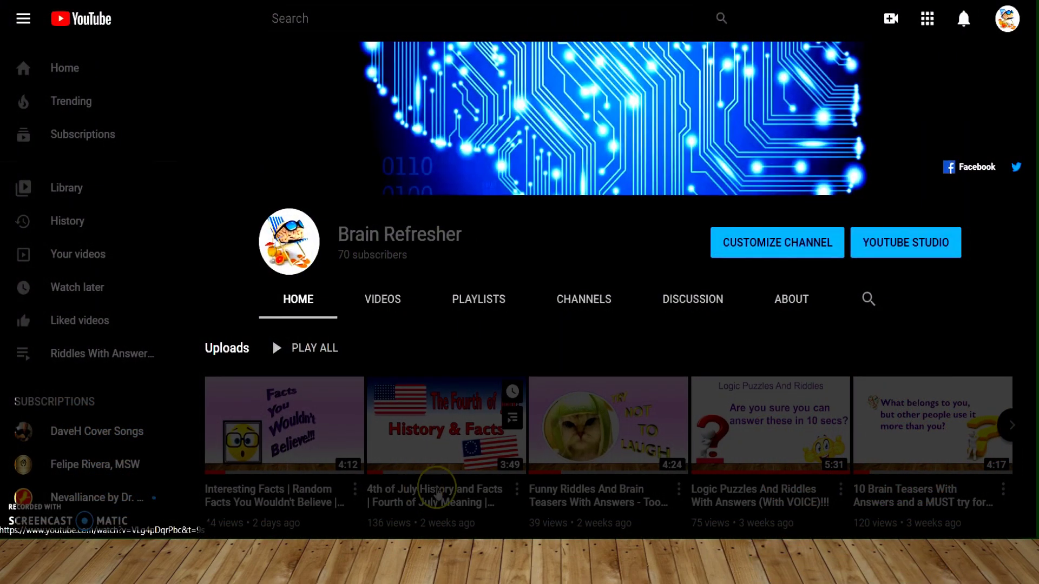
Open YouTube Studio's Channel basic info, which lists the keywords 'Brain teaser' and 'riddles with answers'.
left_click(1007, 23)
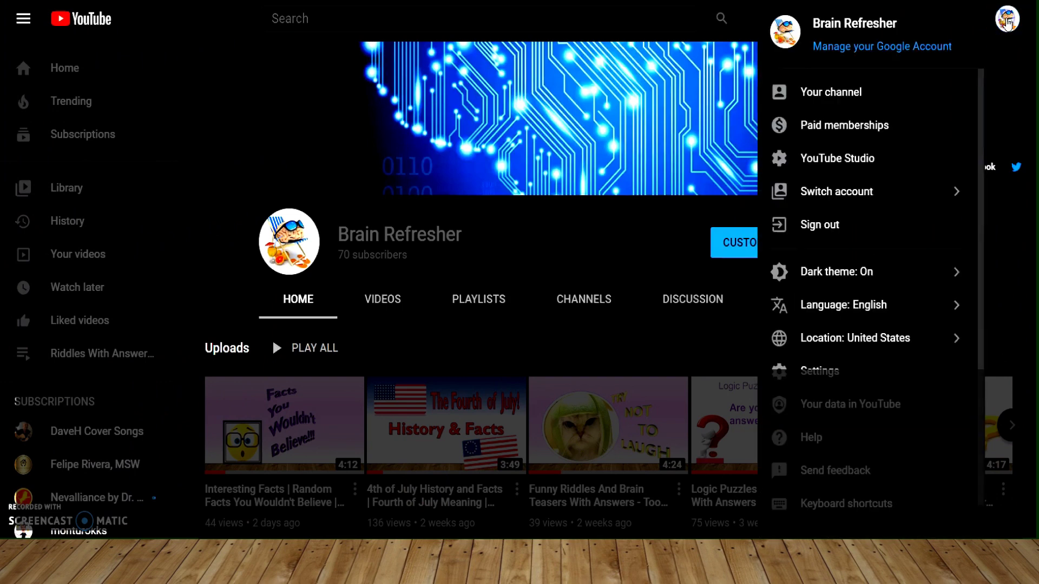
left_click(859, 171)
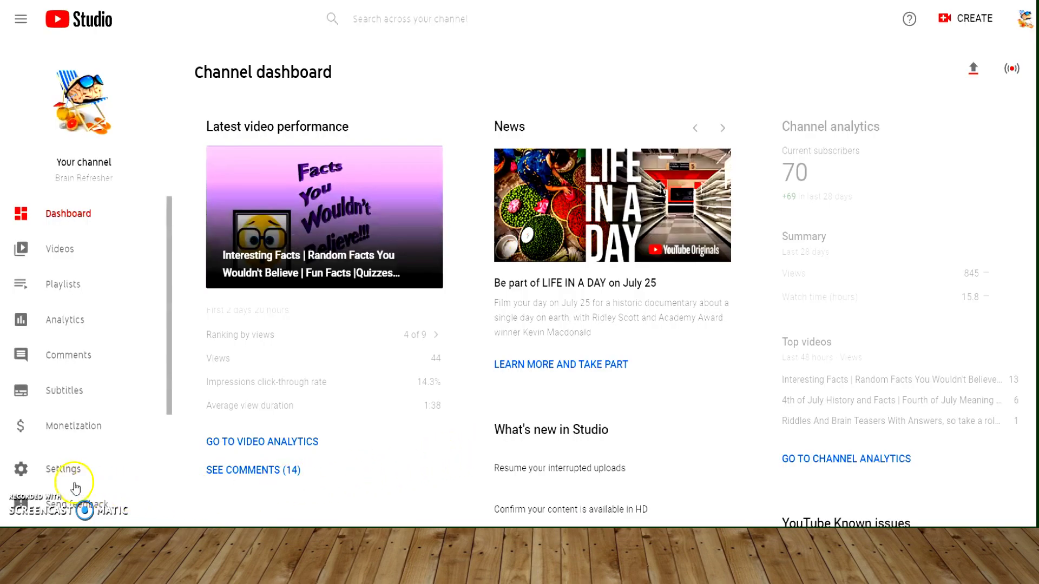
left_click(61, 471)
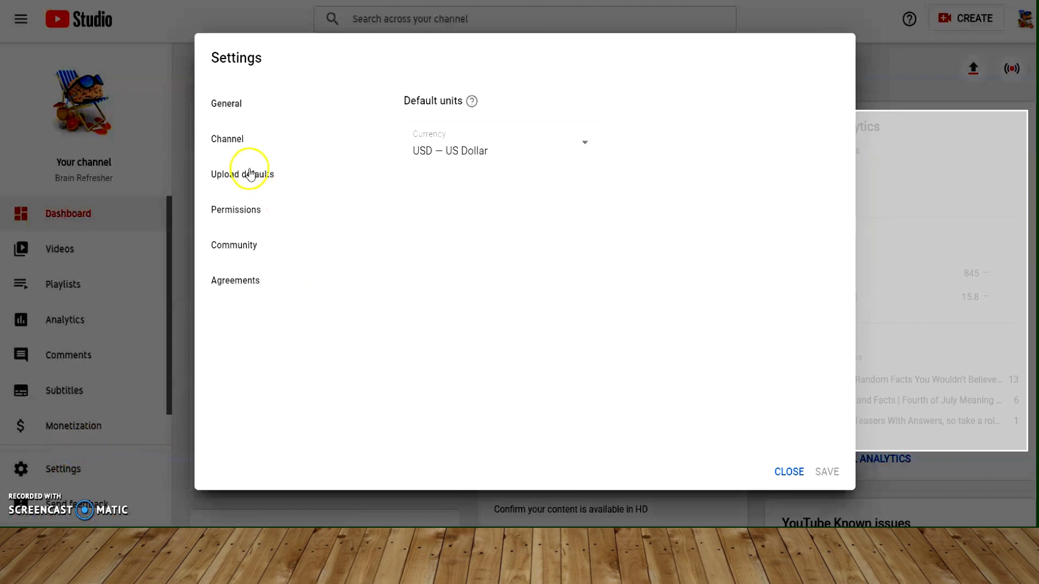
left_click(225, 143)
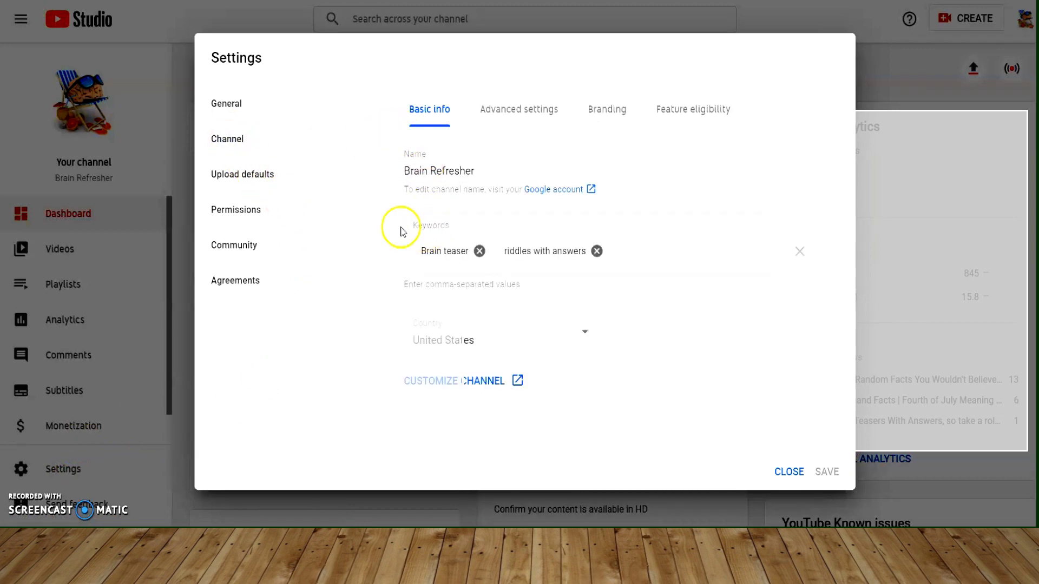
left_click(639, 336)
Copy the eleven comma-separated tags from the Notepad 'tags' file and return to YouTube Studio.
key("alt+Tab")
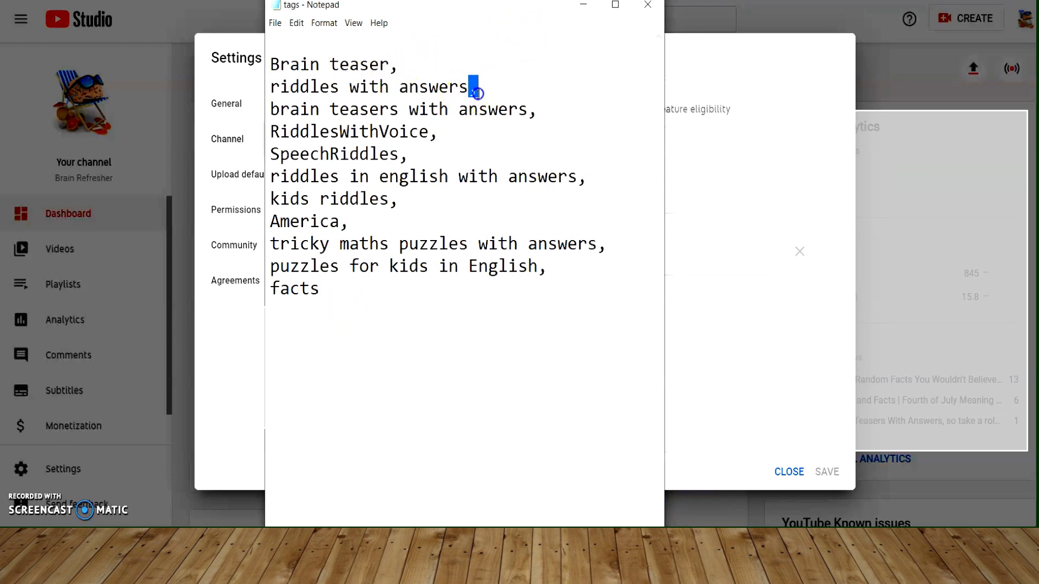
left_click_drag(326, 294, 275, 70)
key("ctrl+c")
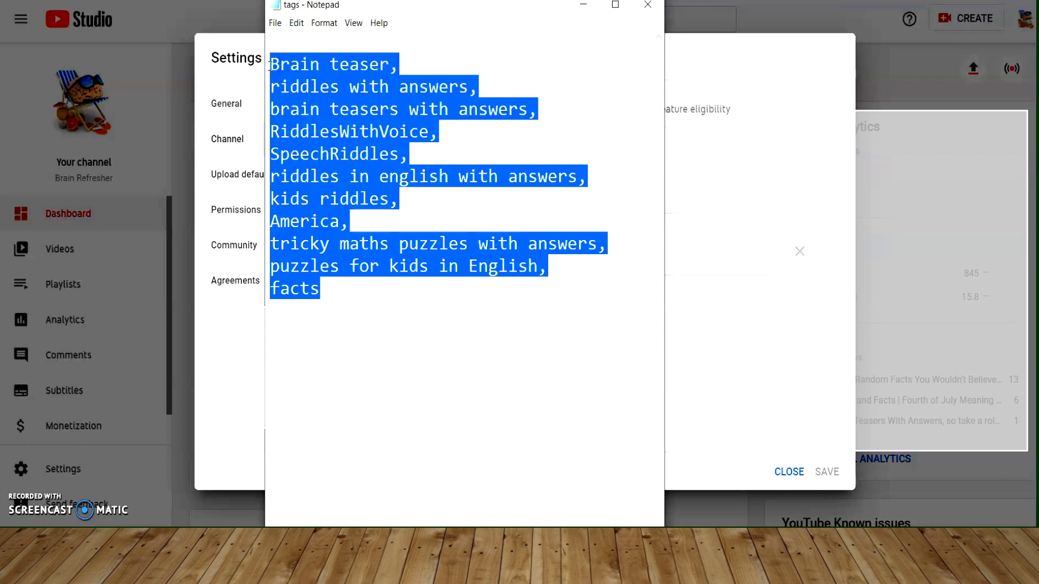
key("alt+Tab")
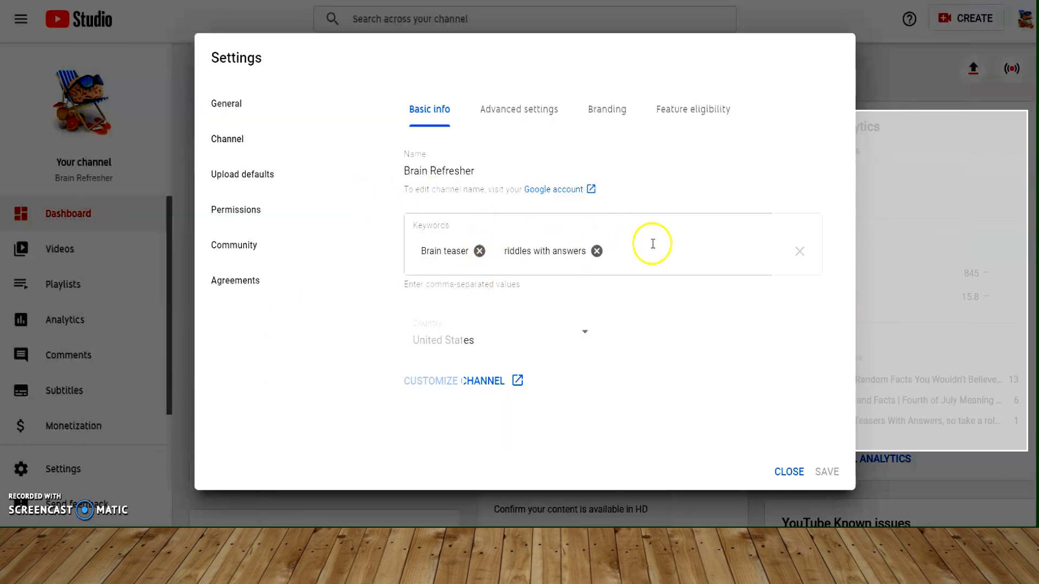
Paste the eleven copied tags into the channel Keywords after the two existing keywords.
left_click(653, 249)
right_click(650, 256)
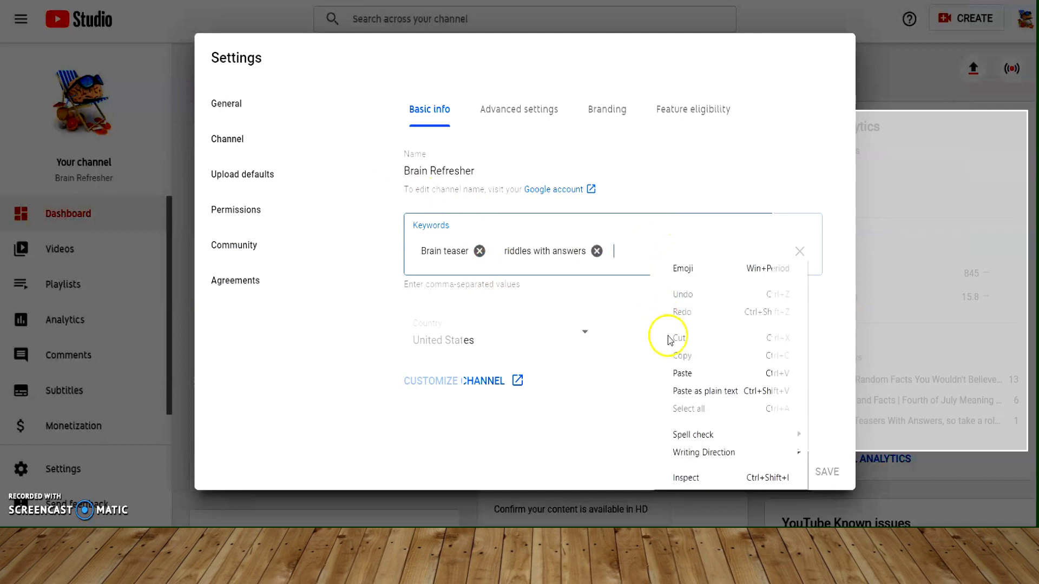
left_click(682, 373)
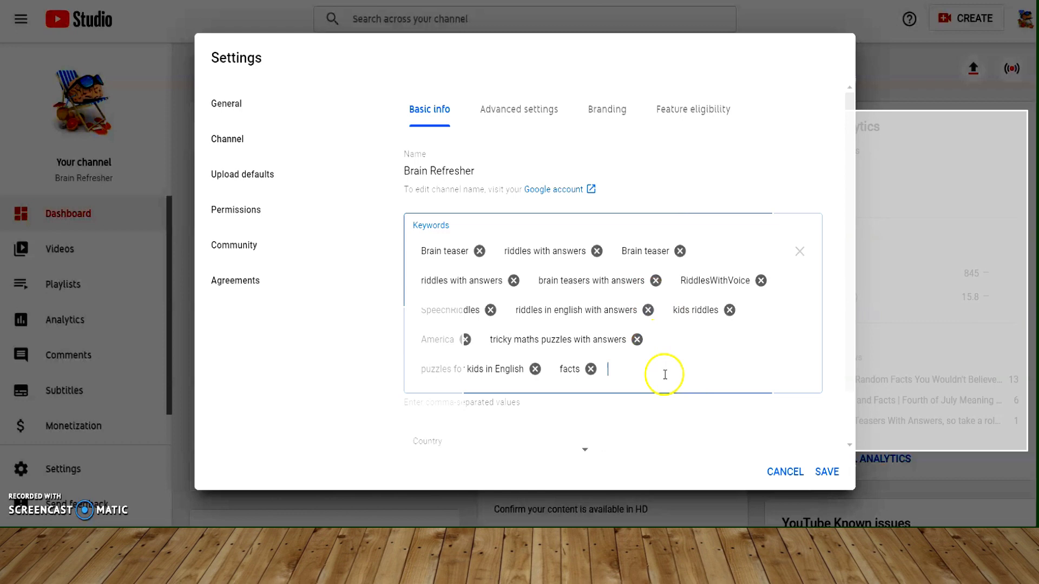
scroll(667, 373, "down", 1)
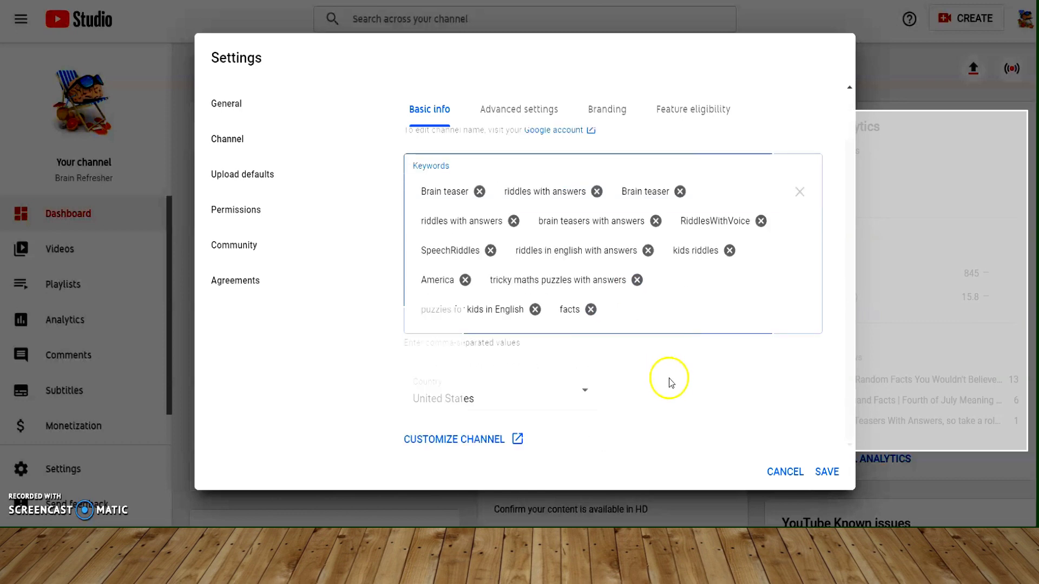
scroll(669, 379, "up", 1)
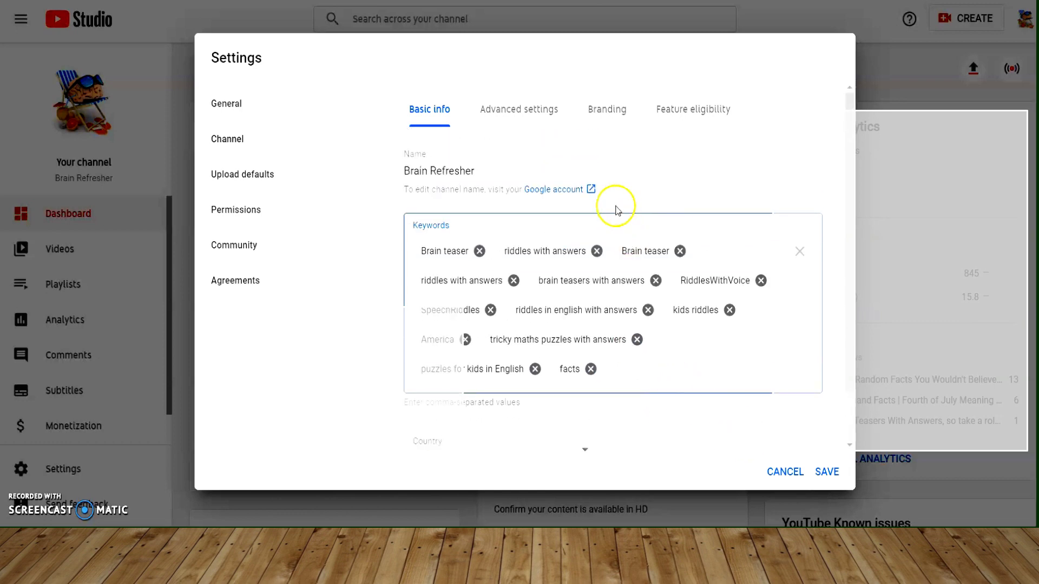
In Advanced settings, mark the channel as not made for kids.
left_click(530, 121)
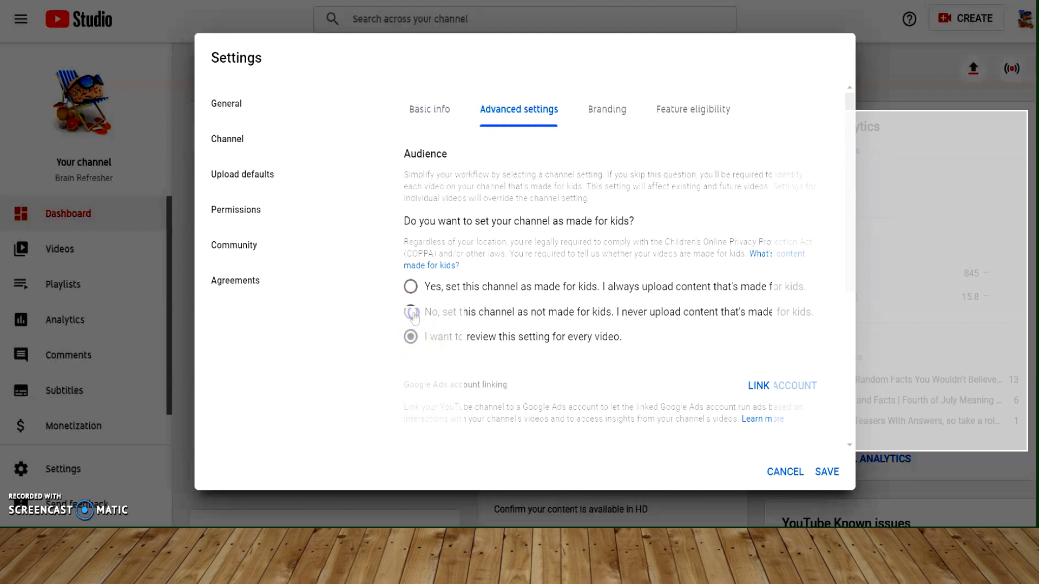
left_click(412, 289)
scroll(409, 352, "down", 3)
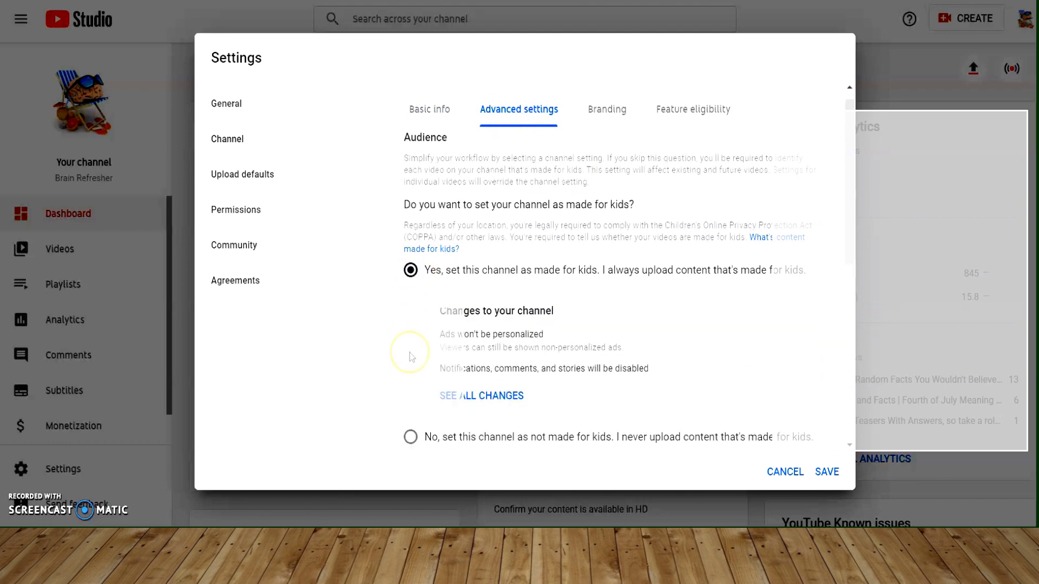
left_click(410, 303)
scroll(421, 338, "up", 3)
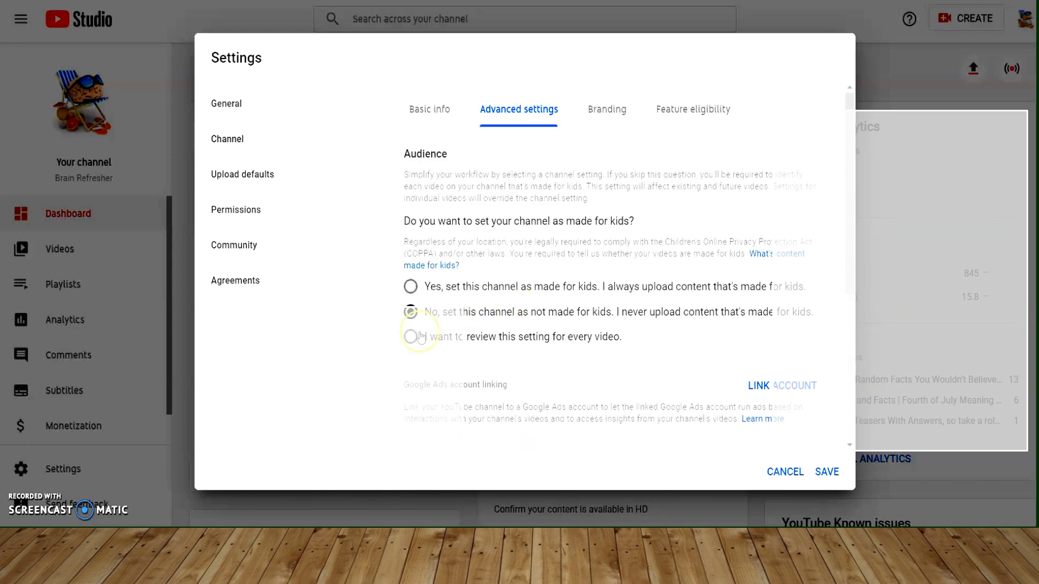
Review the Branding watermark options, then bring up the Upload defaults settings.
left_click(610, 111)
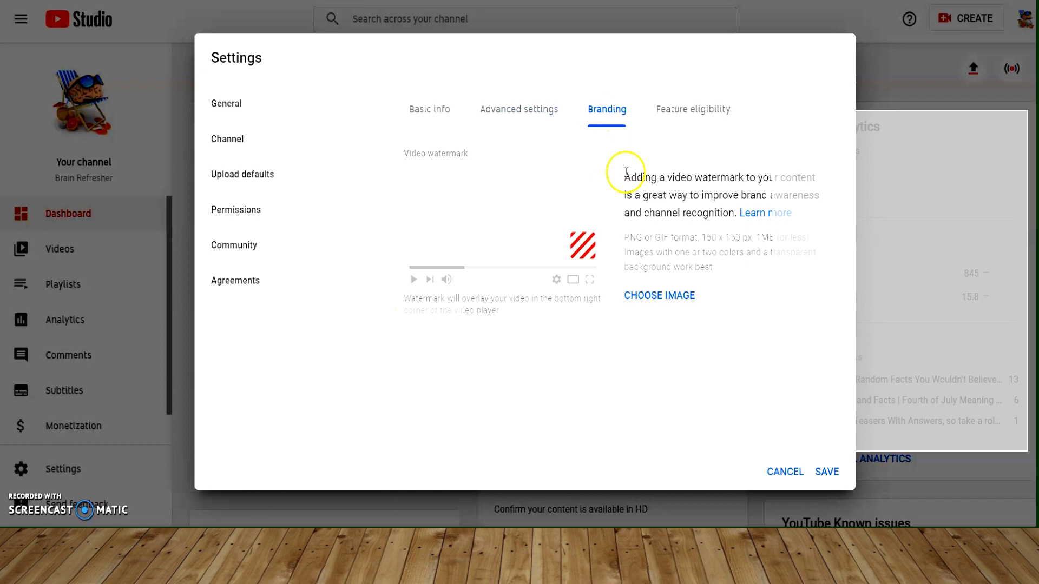
left_click_drag(627, 176, 809, 225)
left_click(809, 319)
left_click(585, 243)
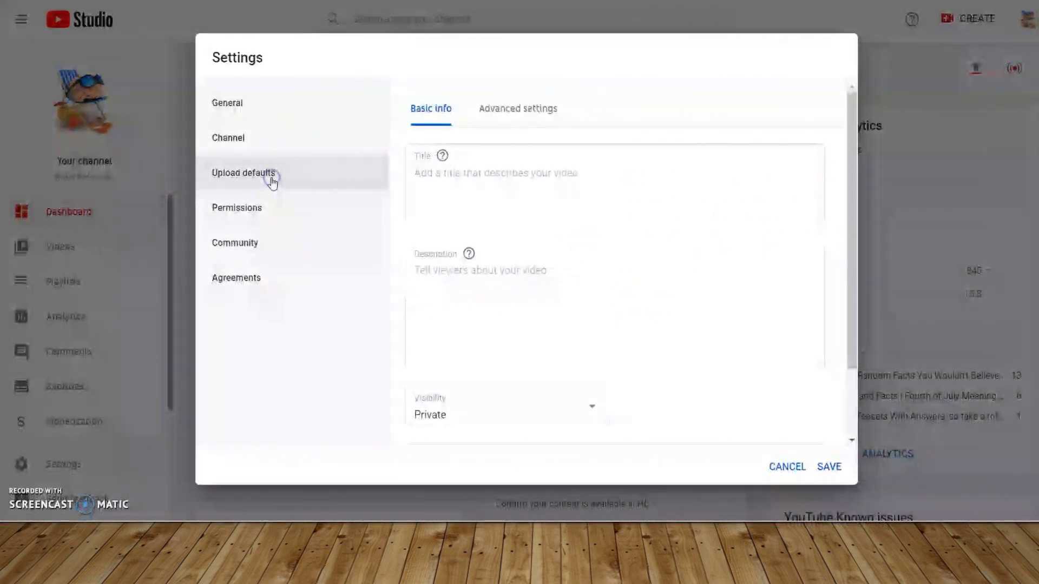
Write the default upload description ending 'DESCRIBE HERE' and set default visibility to Public.
left_click(467, 301)
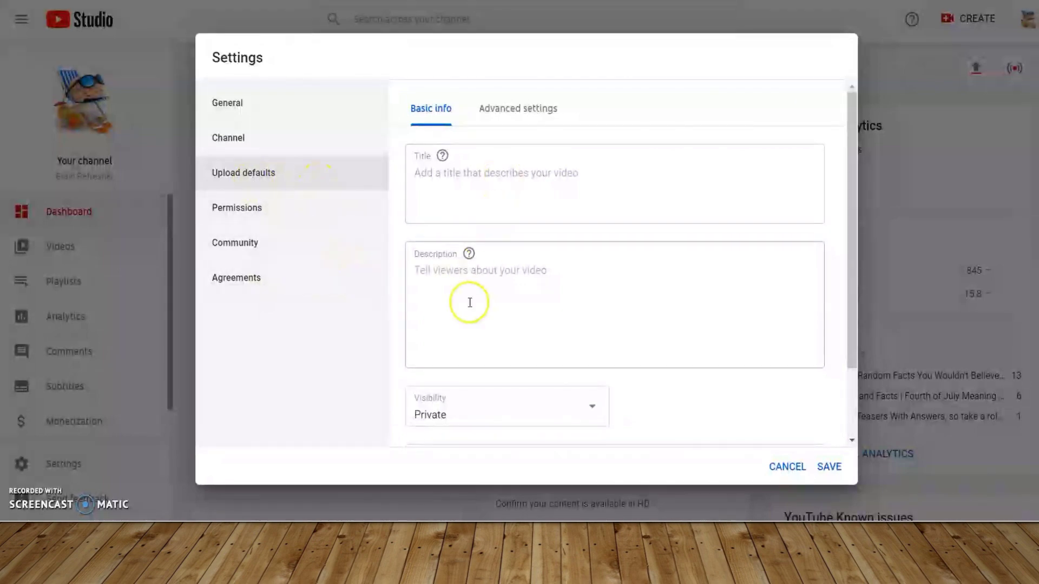
scroll(475, 283, "down", 2)
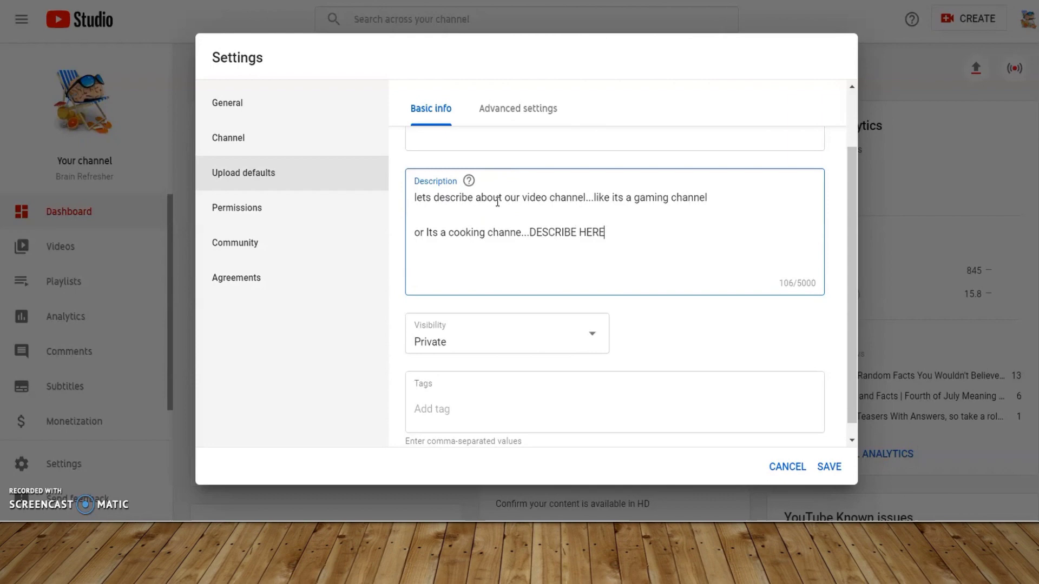
scroll(466, 270, "down", 1)
left_click(430, 330)
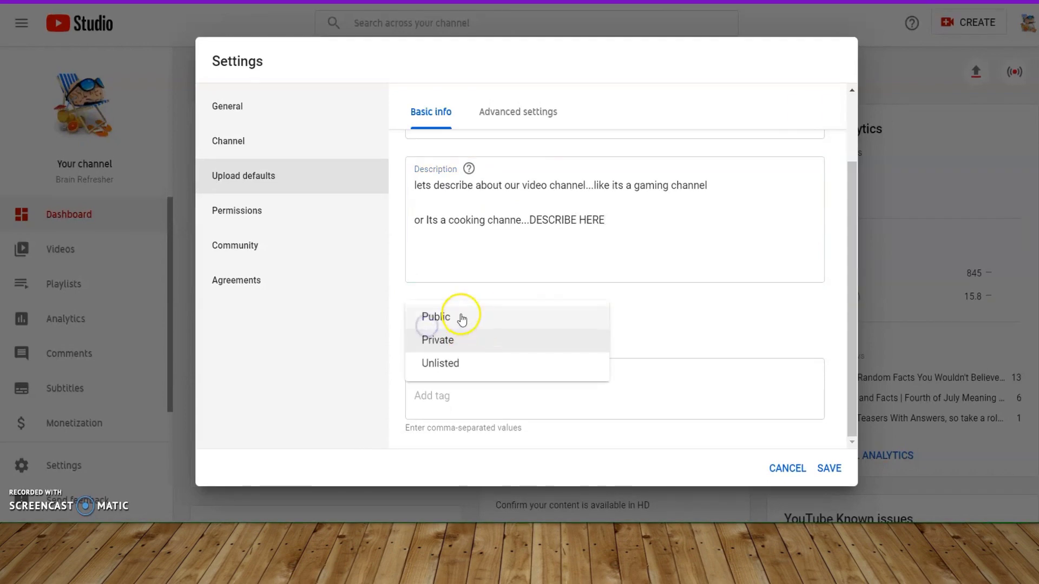
left_click(436, 323)
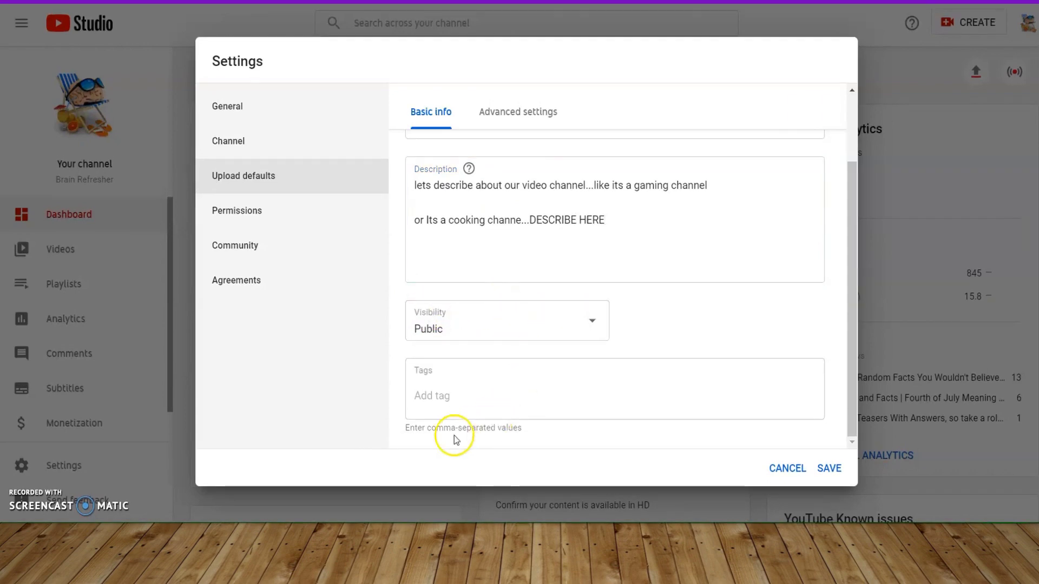
Copy the full tag list from Notepad for the default upload tags.
left_click(422, 395)
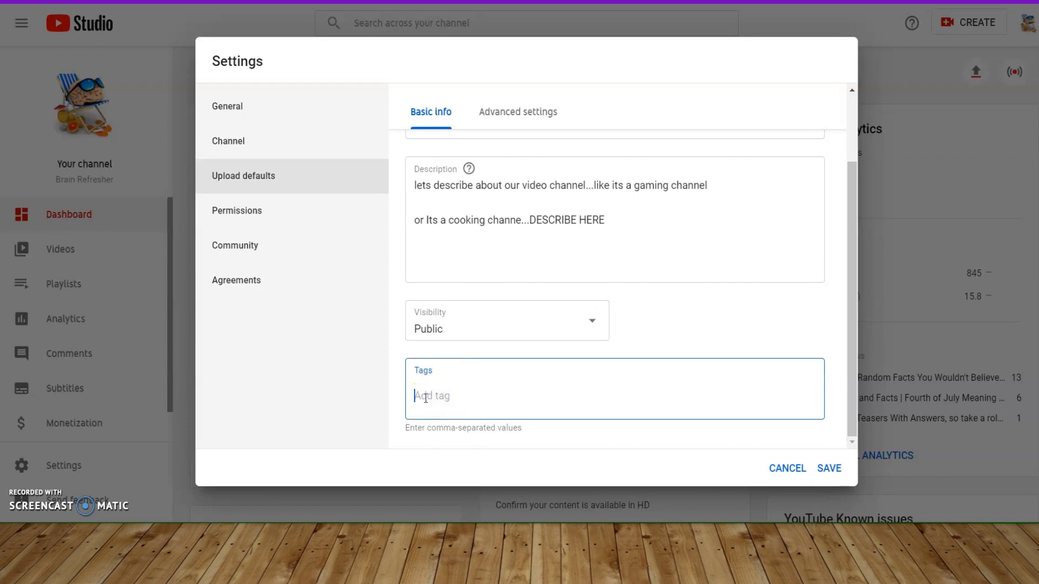
key("alt+Tab")
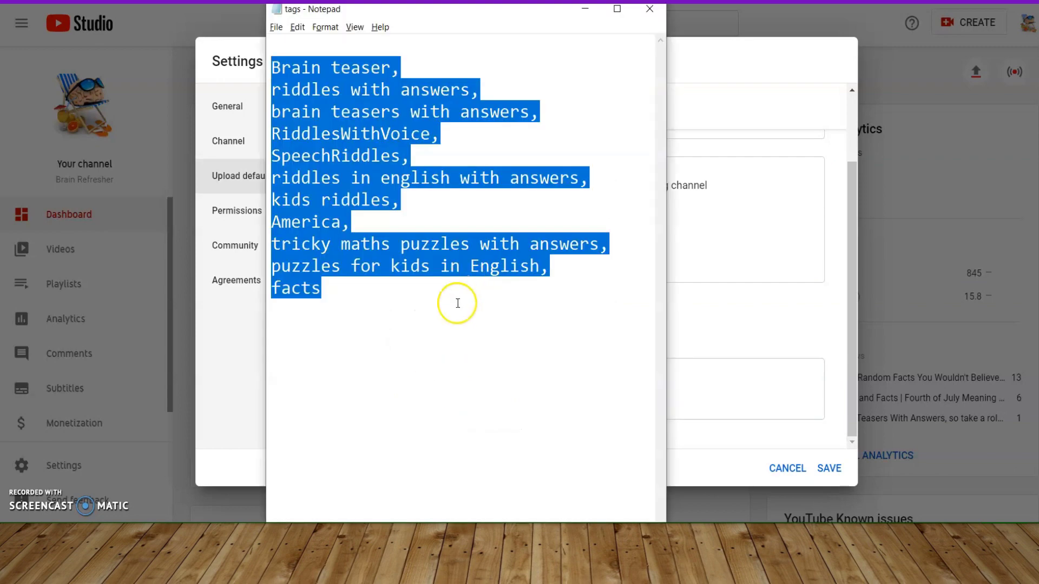
key("alt+Tab")
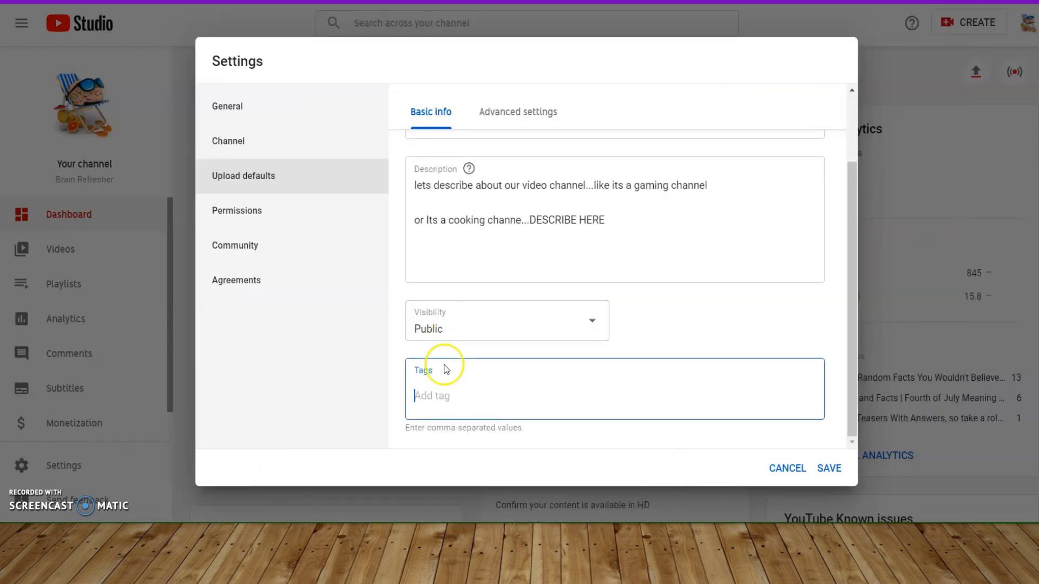
Paste the eleven copied tags into the upload defaults Tags field.
left_click(433, 388)
key("ctrl+v")
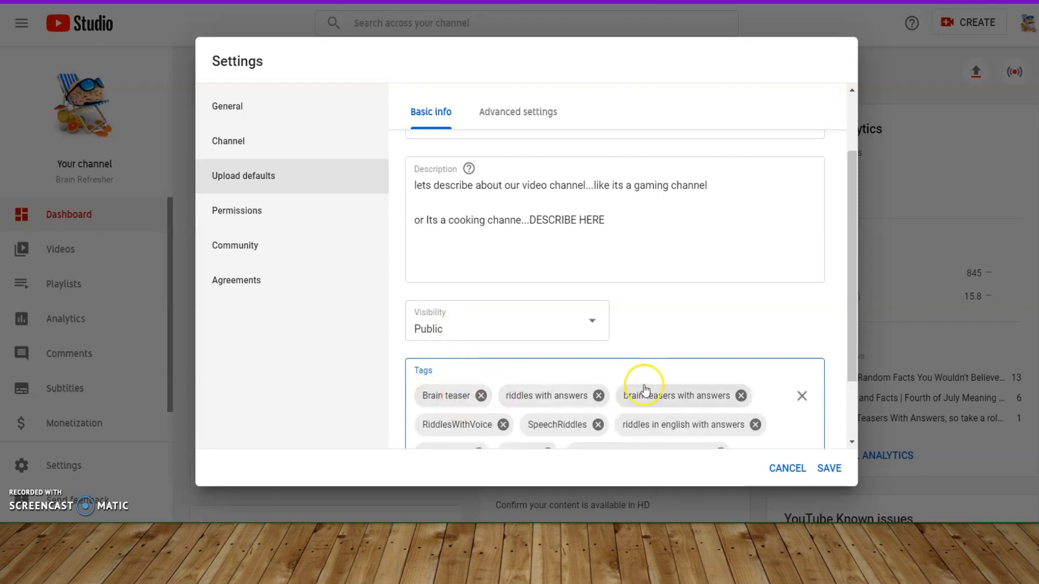
scroll(595, 362, "down", 2)
scroll(595, 378, "up", 5)
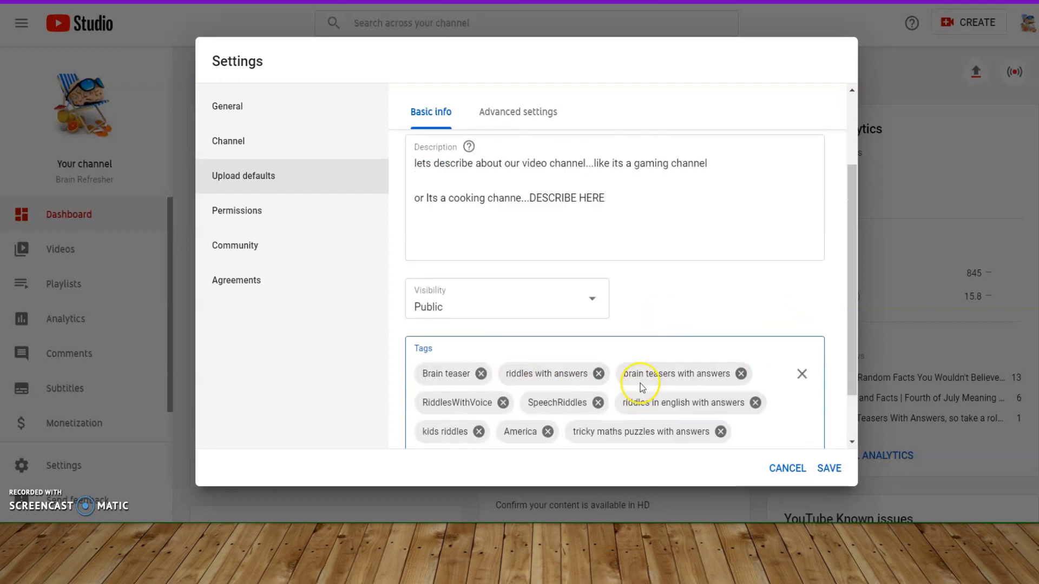
Set the default upload category to Education and save the settings.
left_click(527, 118)
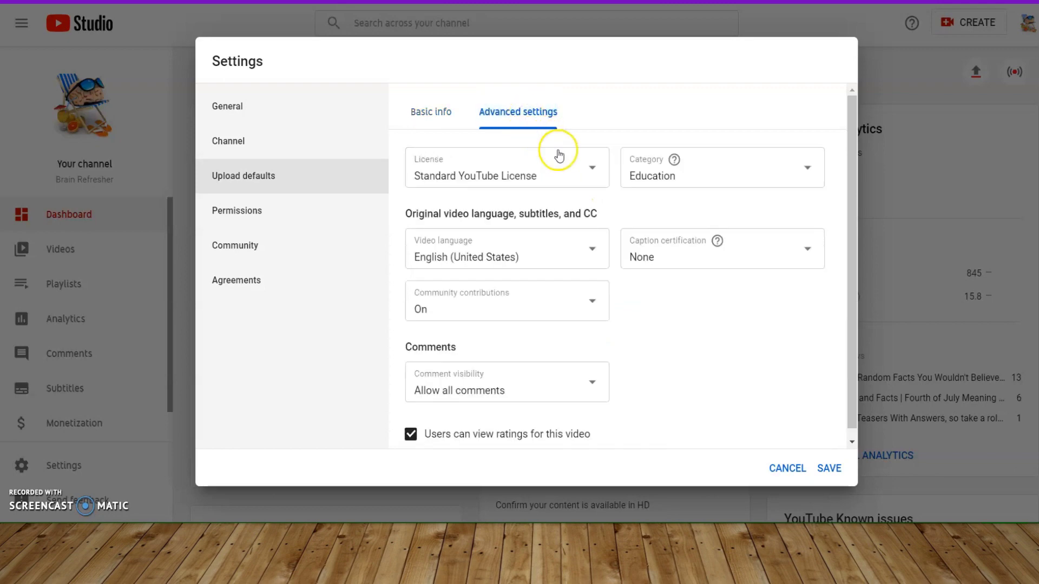
left_click(804, 168)
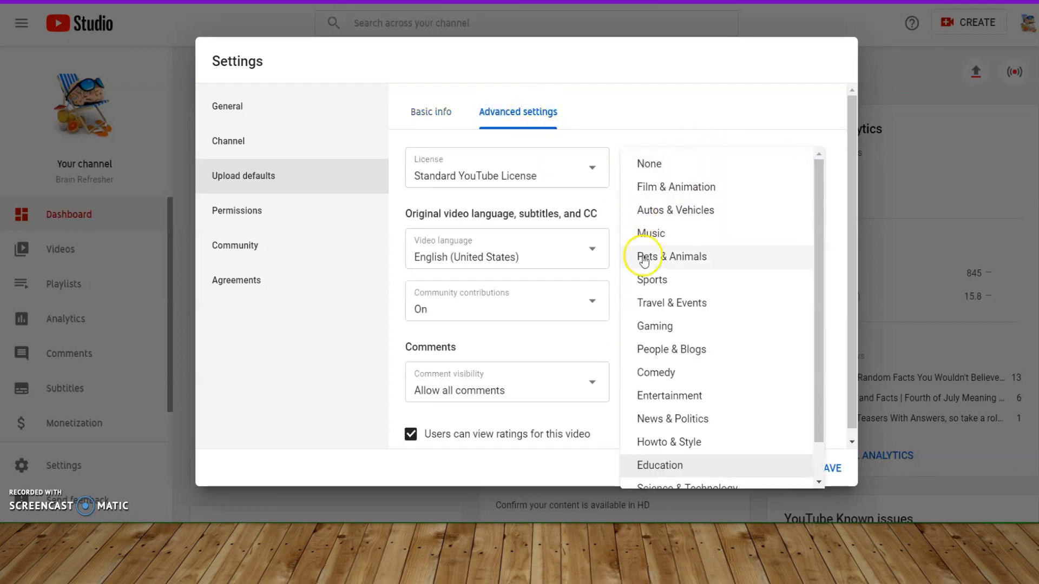
scroll(691, 301, "down", 1)
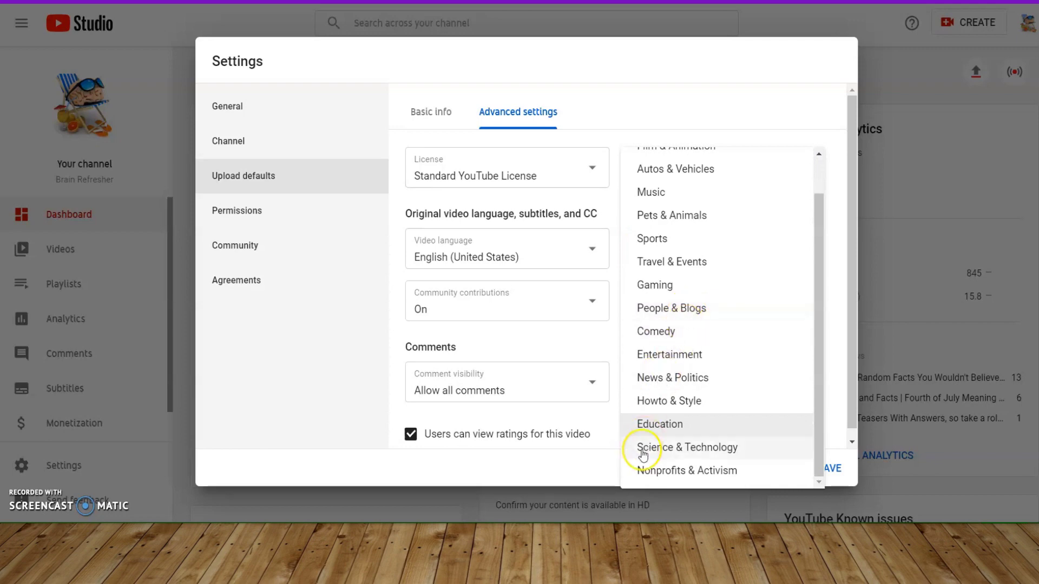
left_click(657, 426)
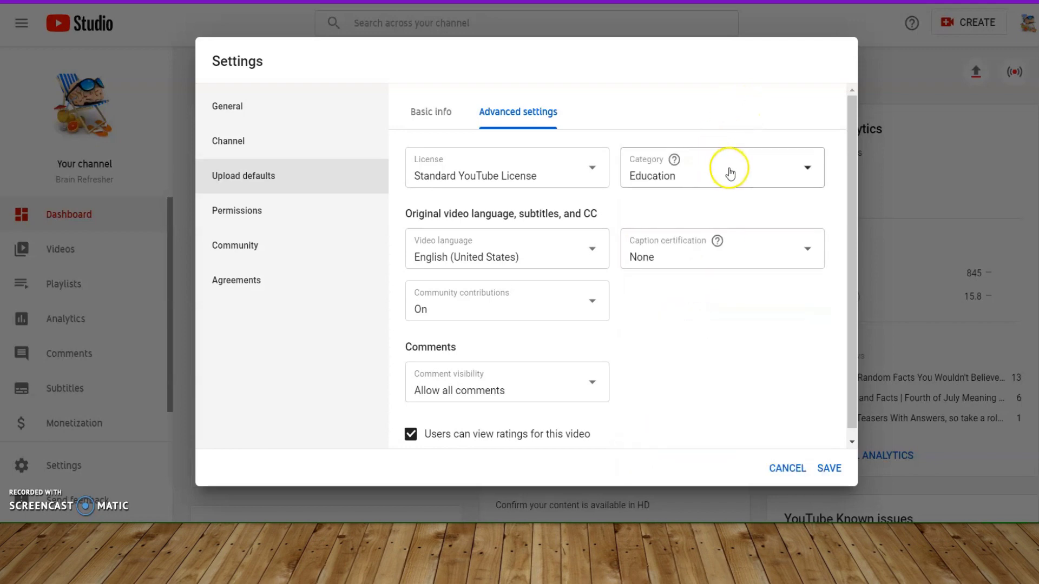
left_click(830, 470)
Go to your own channel page on YouTube from the account menu.
scroll(389, 259, "down", 1)
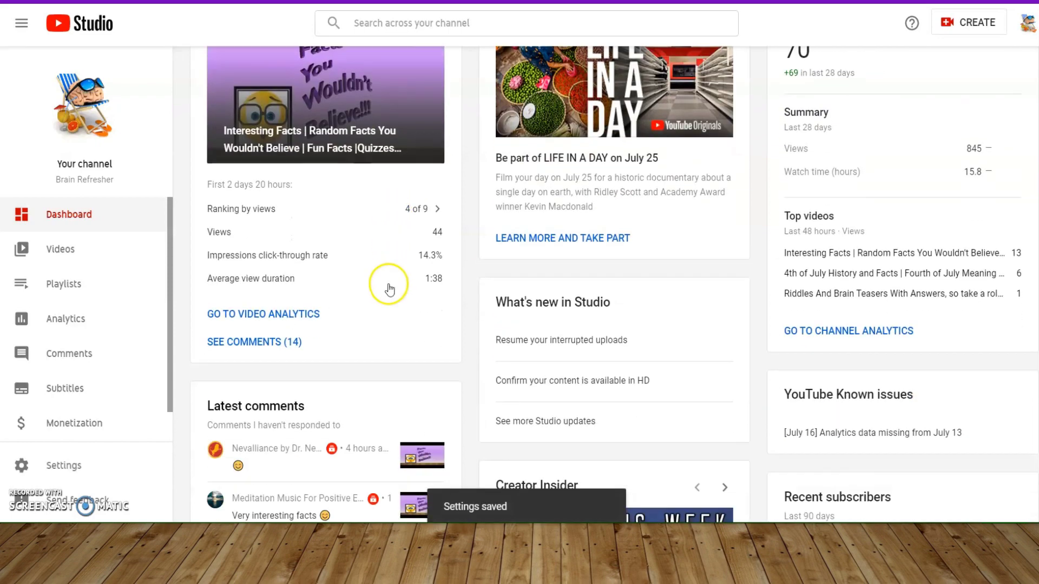
scroll(389, 289, "down", 1)
scroll(390, 289, "up", 3)
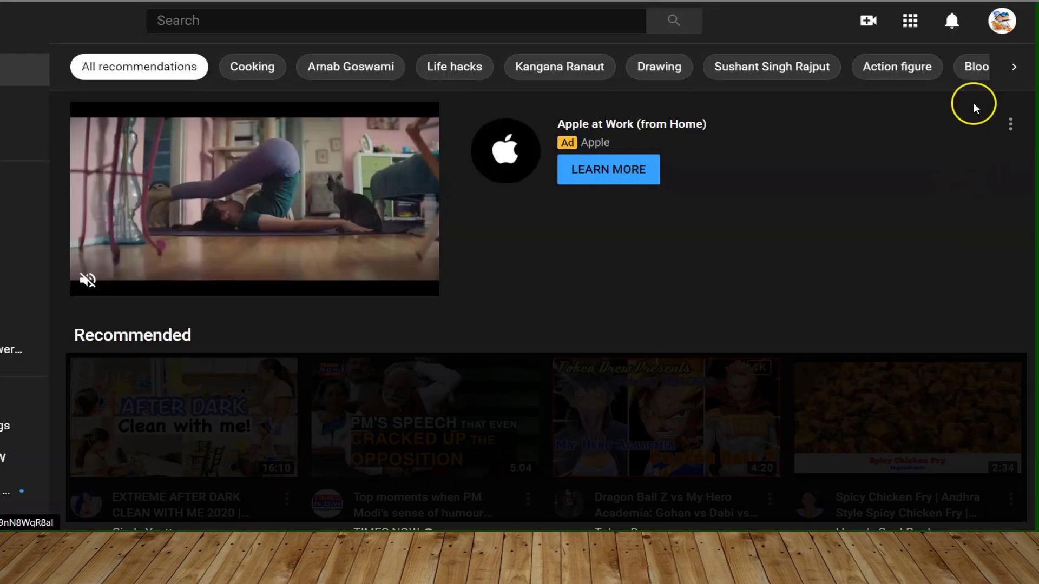
left_click(1001, 27)
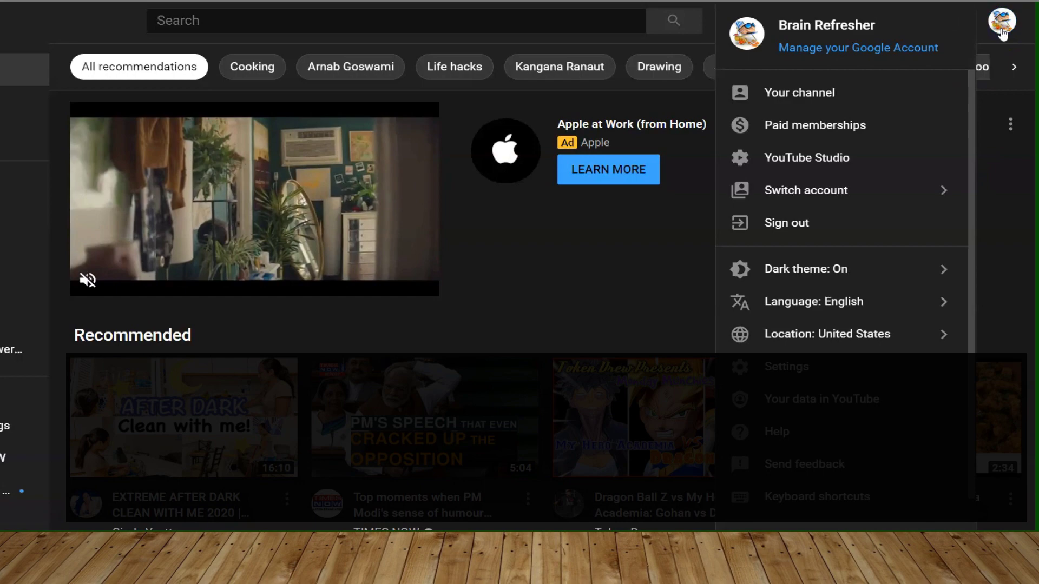
left_click(801, 94)
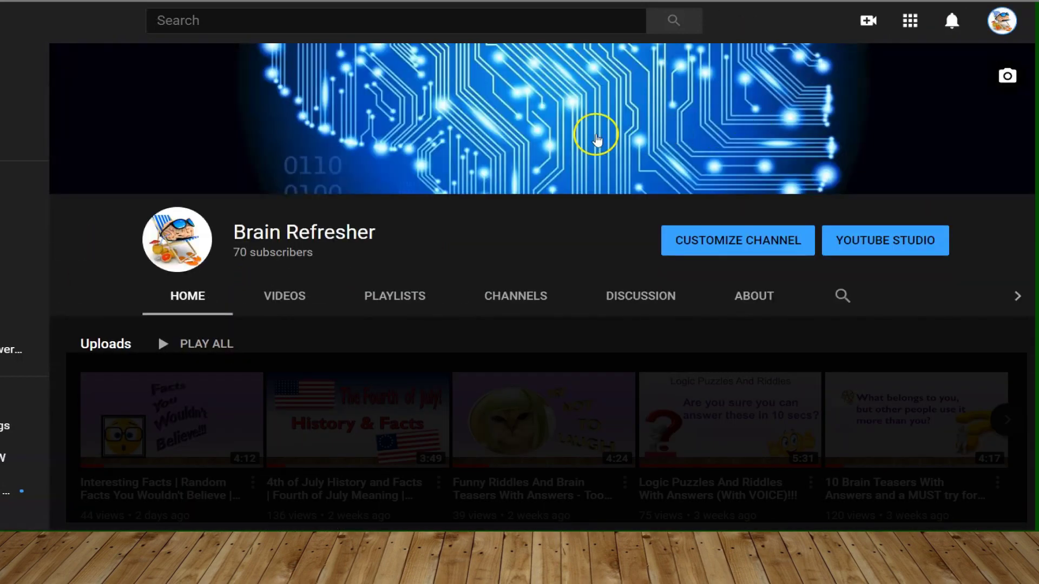
Open the Brain Refresher channel's About page.
left_click(716, 246)
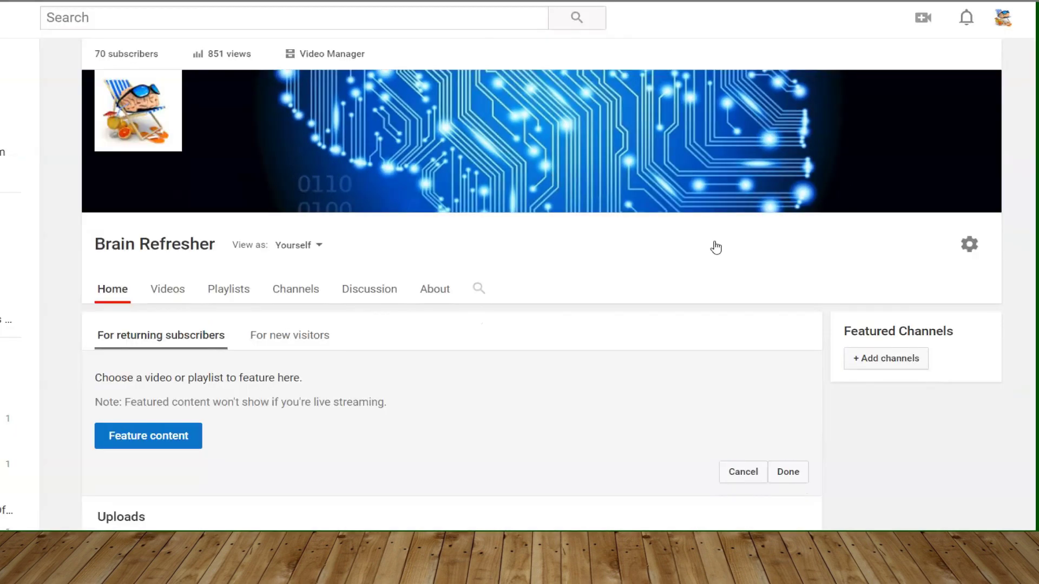
left_click(444, 299)
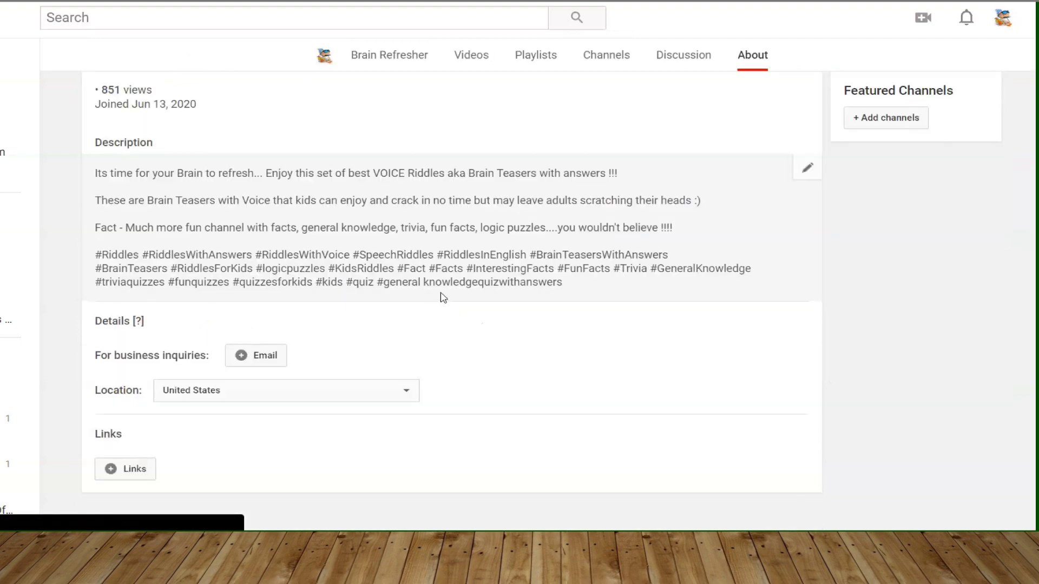
scroll(347, 125, "down", 2)
scroll(359, 229, "up", 5)
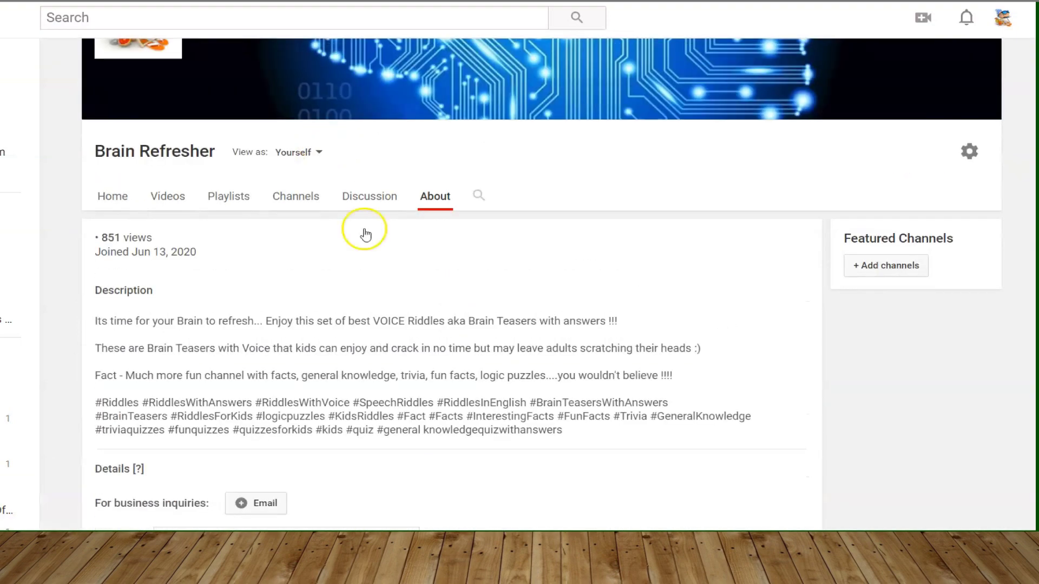
scroll(575, 288, "down", 5)
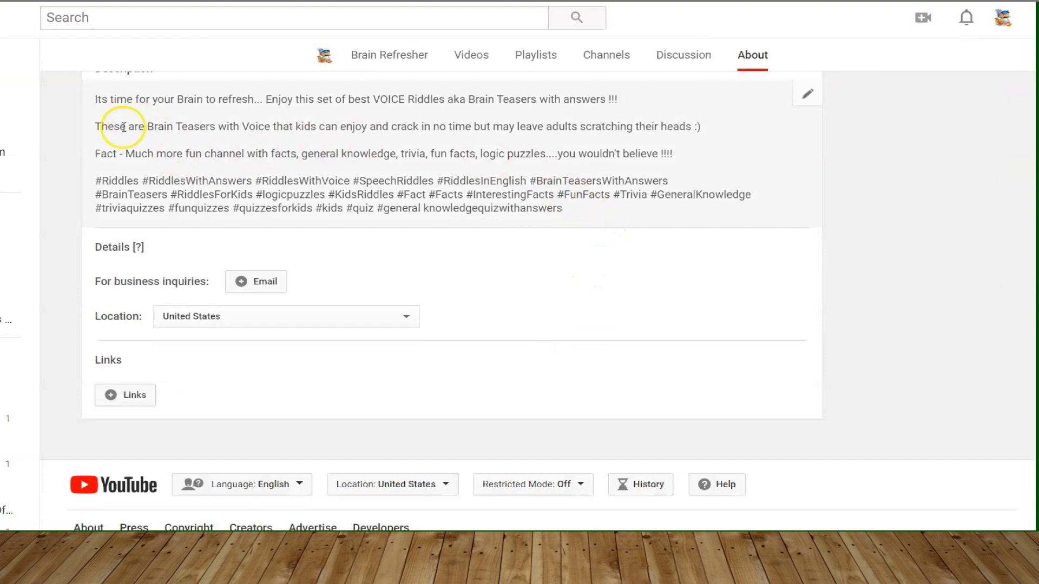
scroll(162, 183, "up", 3)
Save the channel description with its closing paragraph of riddle and quiz hashtags.
left_click_drag(166, 214, 98, 214)
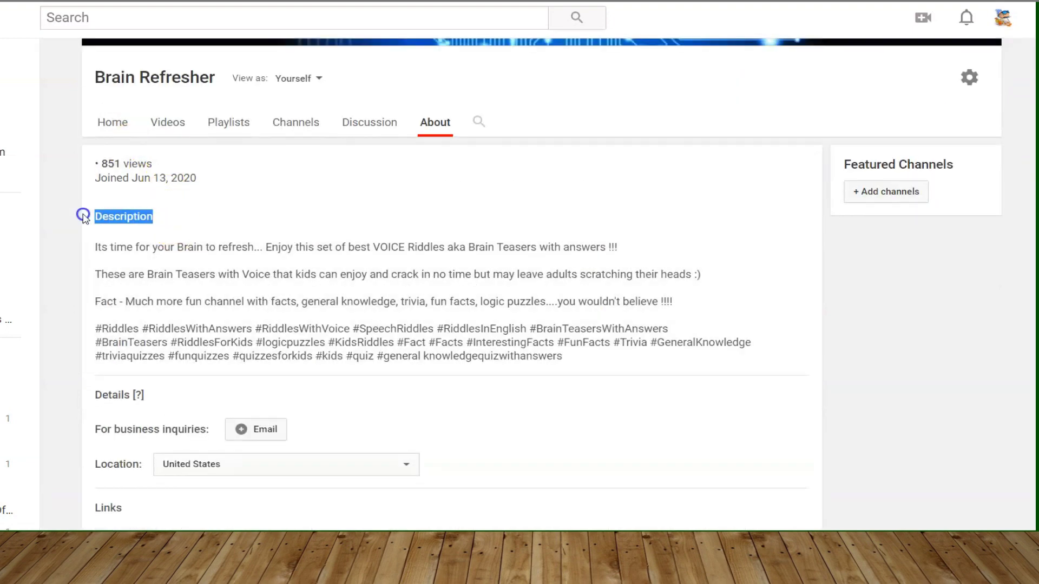
left_click_drag(141, 314, 574, 357)
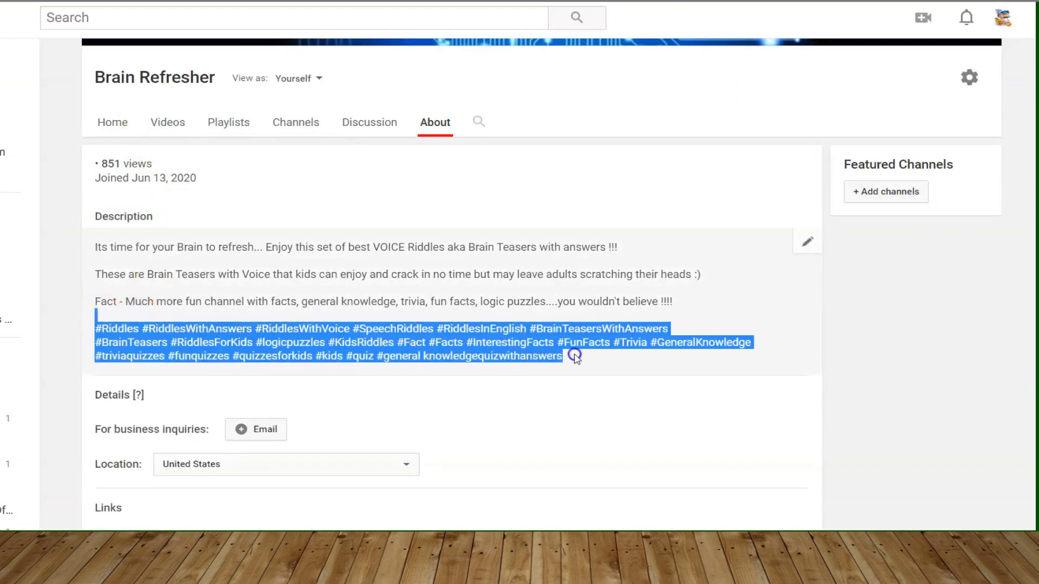
left_click(600, 358)
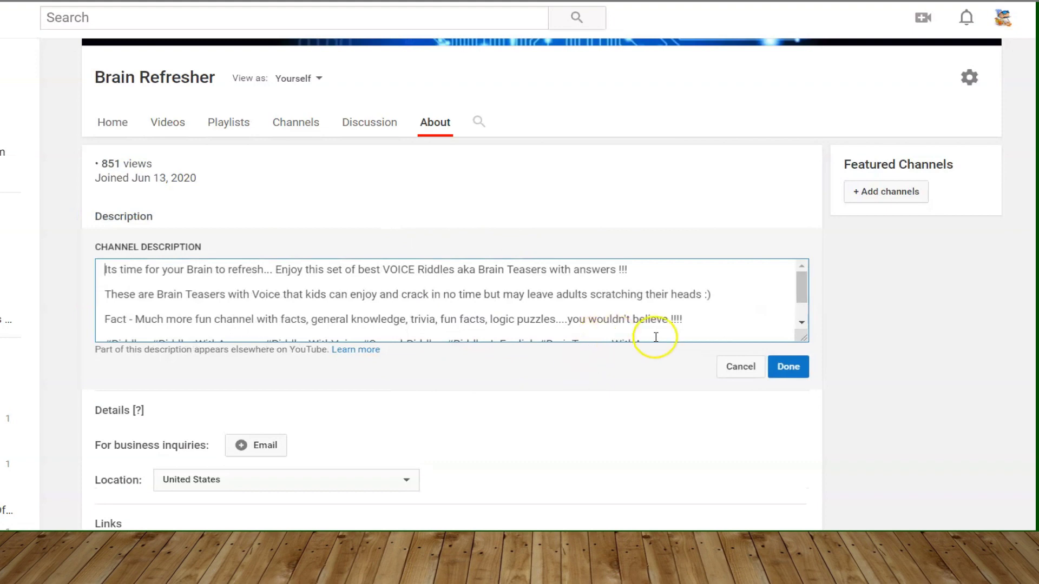
scroll(696, 299, "down", 1)
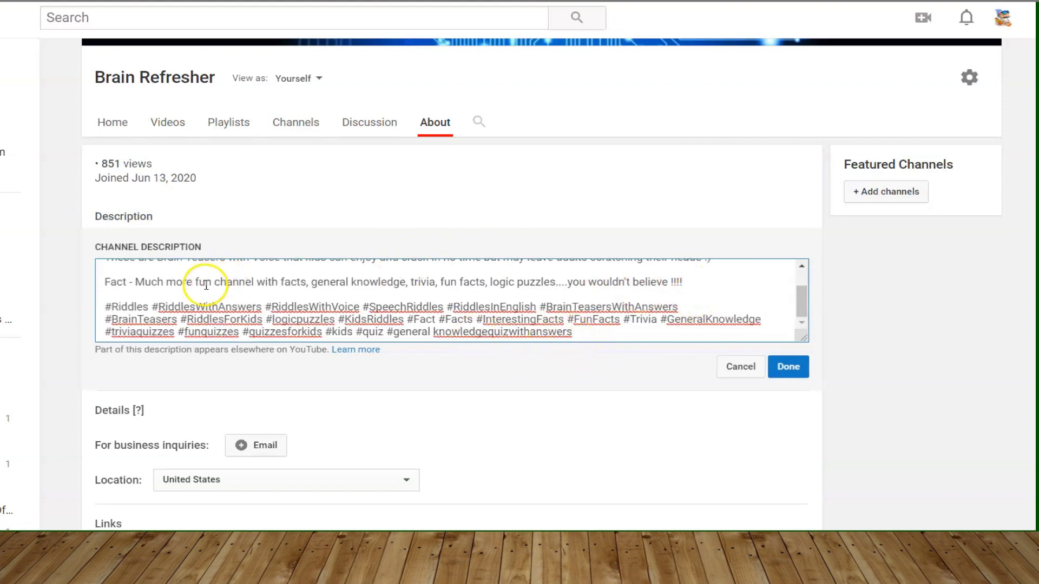
left_click(788, 366)
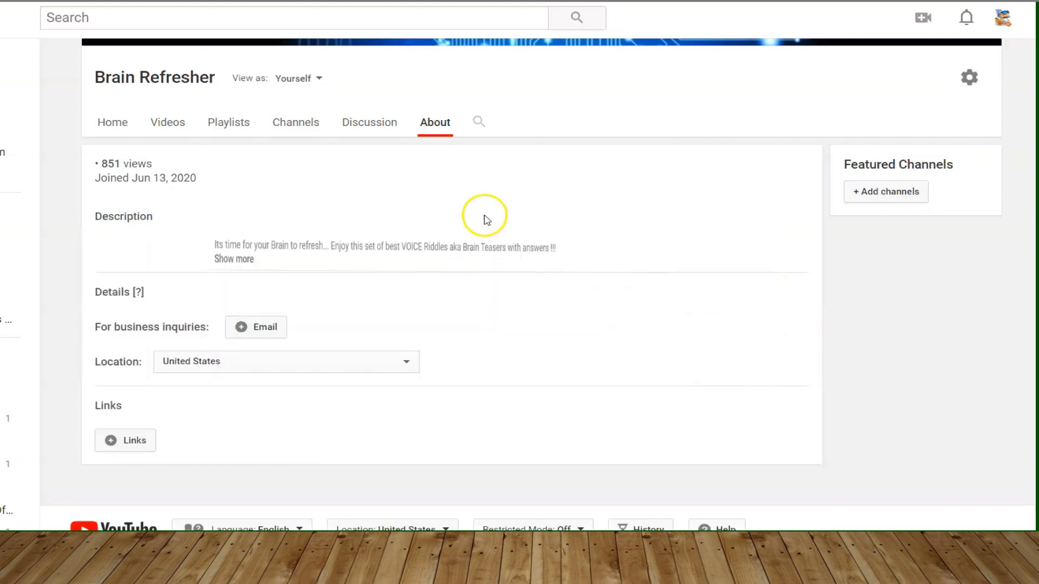
Add a new custom link row and give it the title Facebook.
scroll(484, 219, "down", 2)
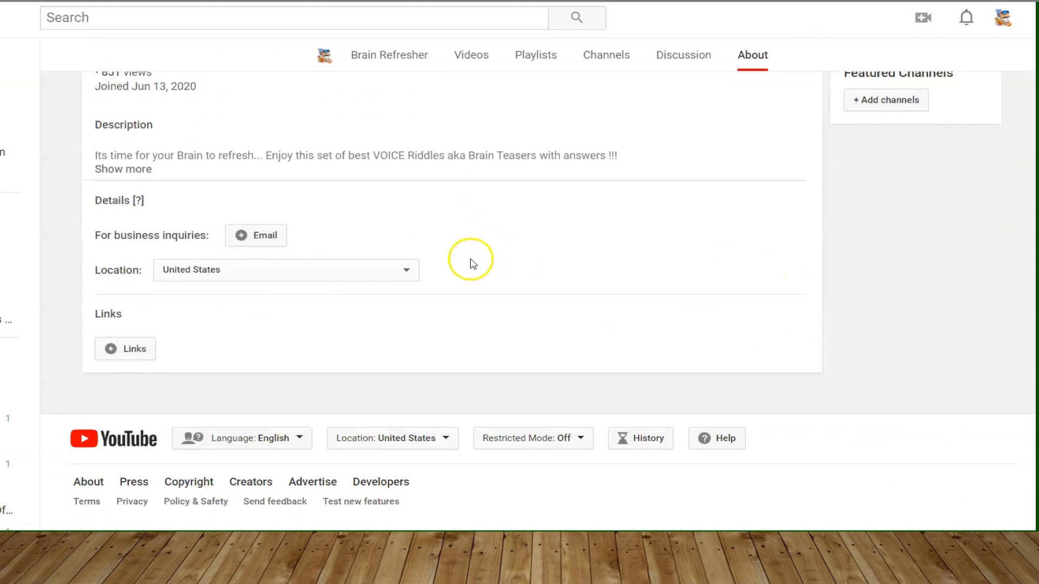
left_click(110, 360)
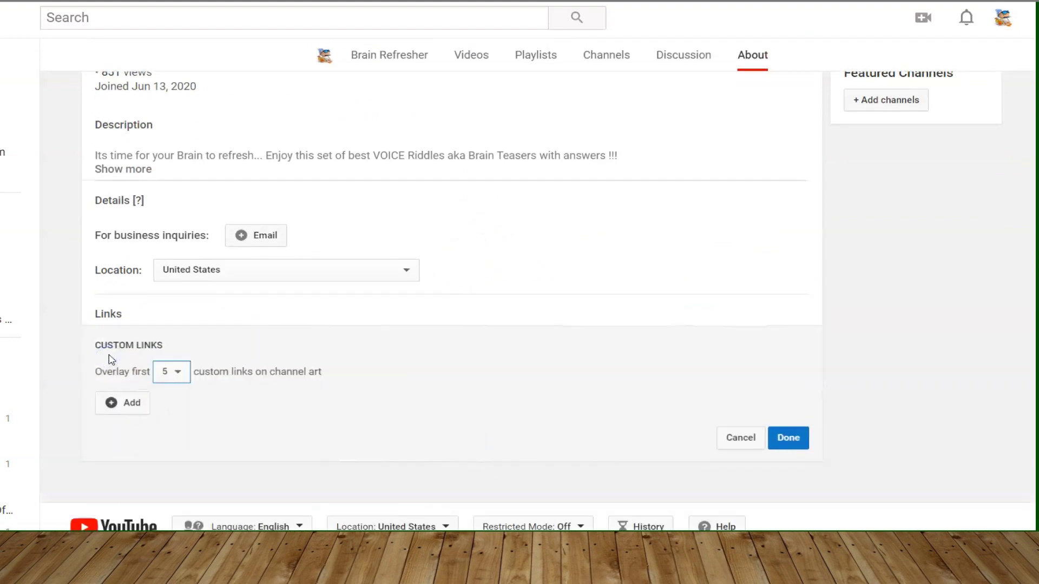
left_click(116, 403)
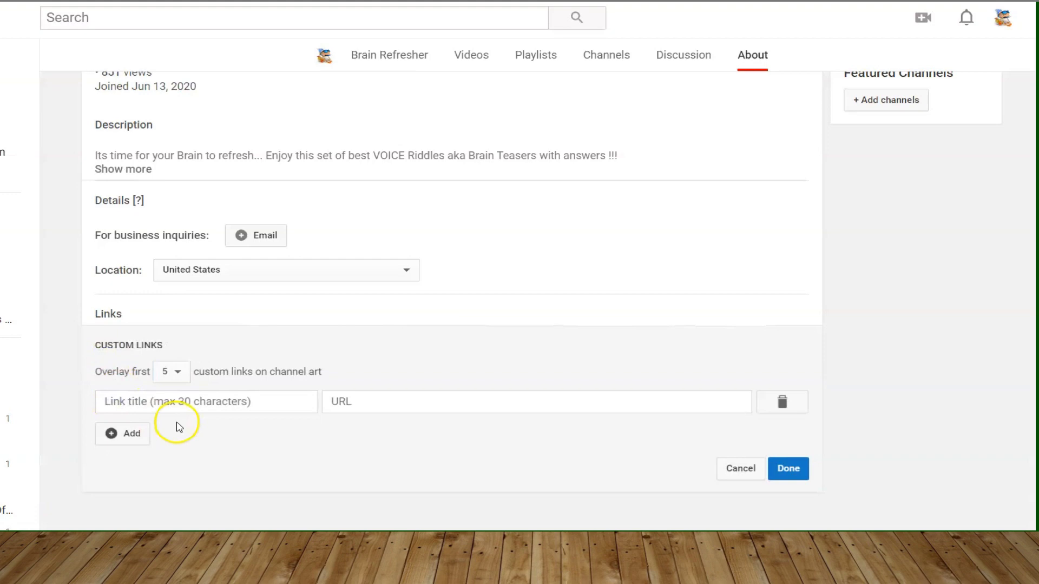
scroll(179, 427, "down", 1)
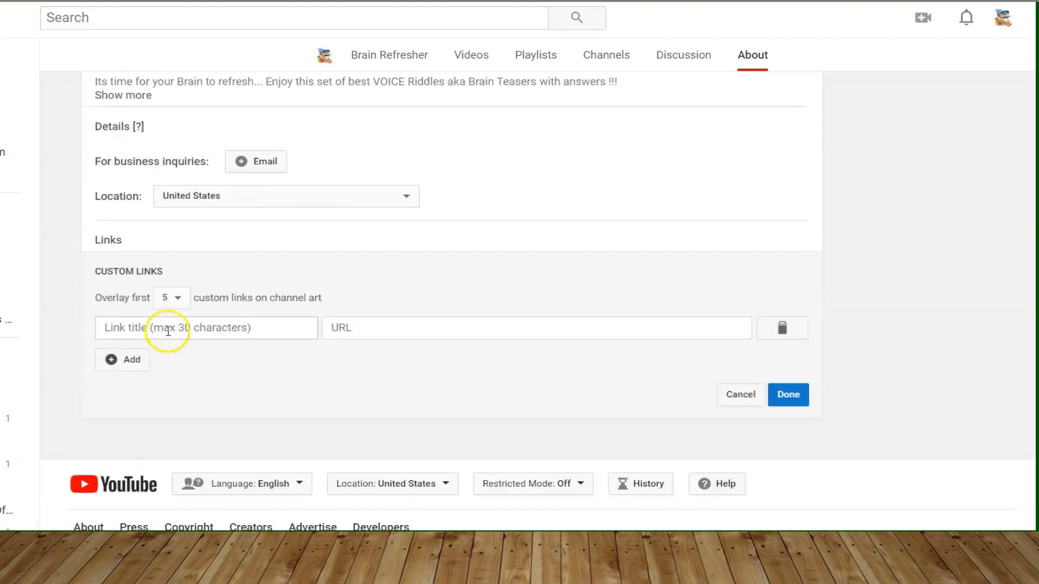
left_click(168, 331)
left_click(143, 361)
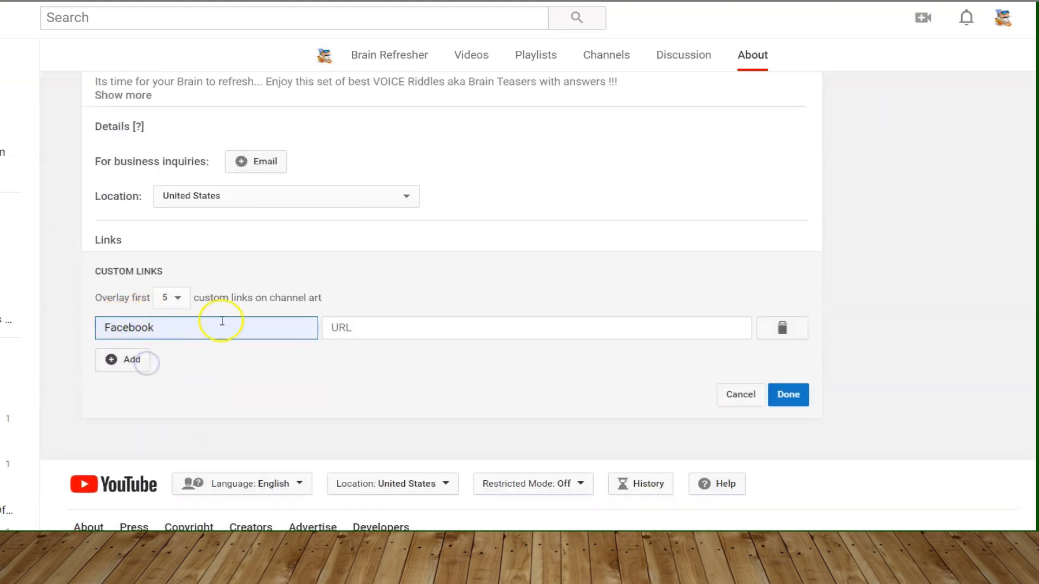
left_click(381, 333)
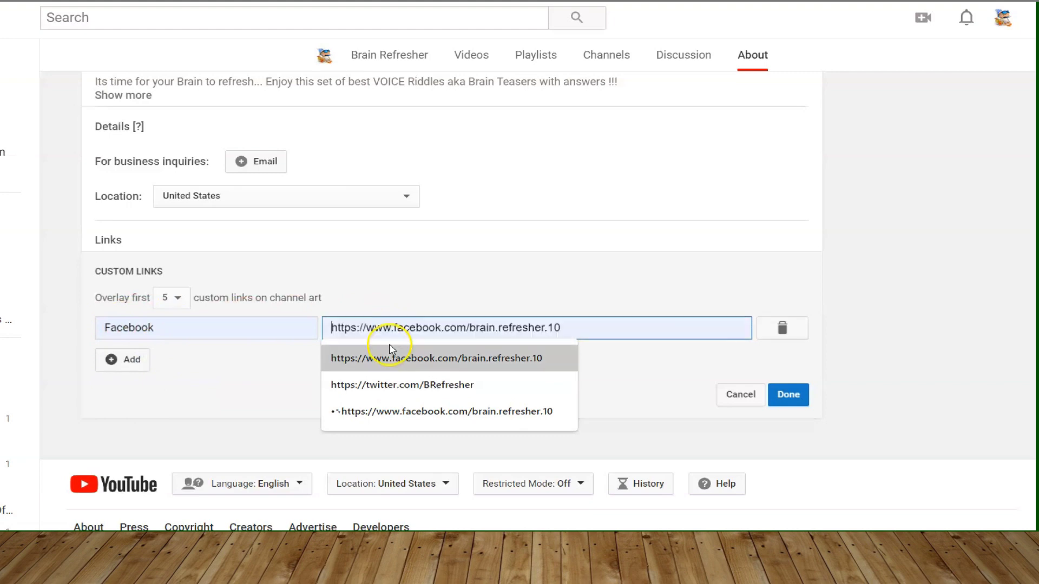
left_click_drag(93, 195, 459, 267)
left_click(400, 335)
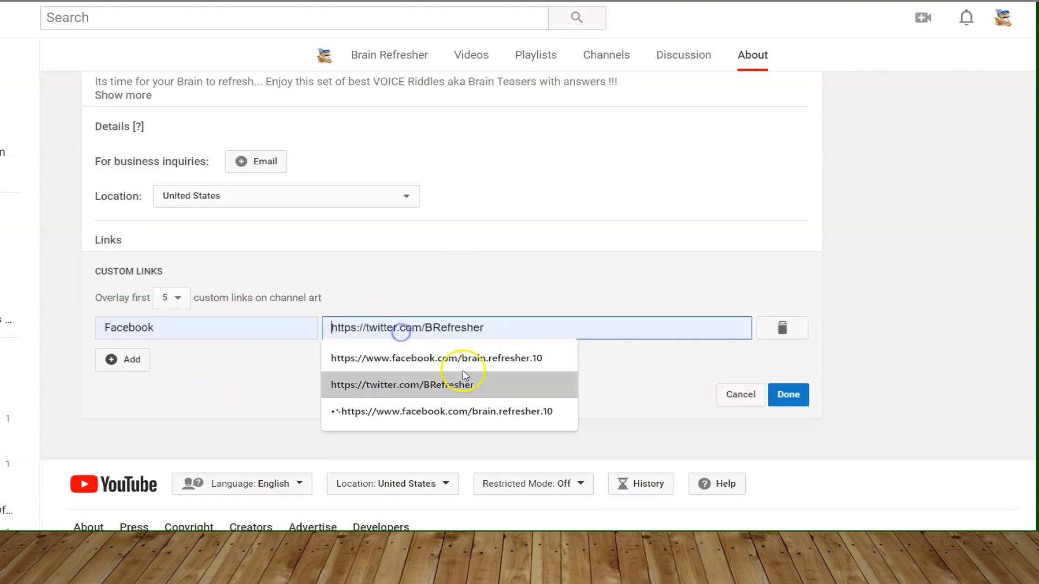
left_click(651, 378)
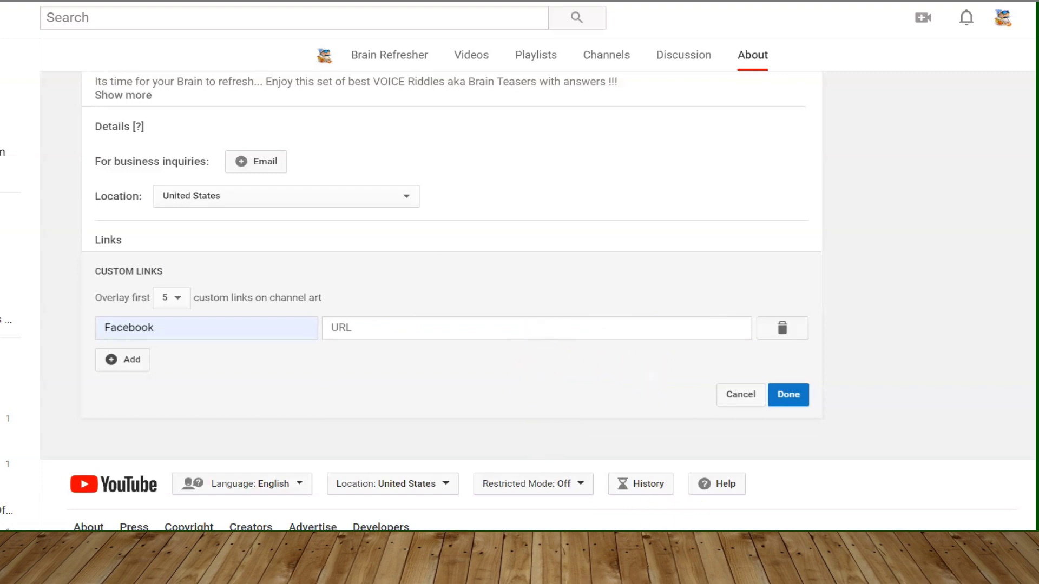
left_click(720, 470)
left_click(460, 40)
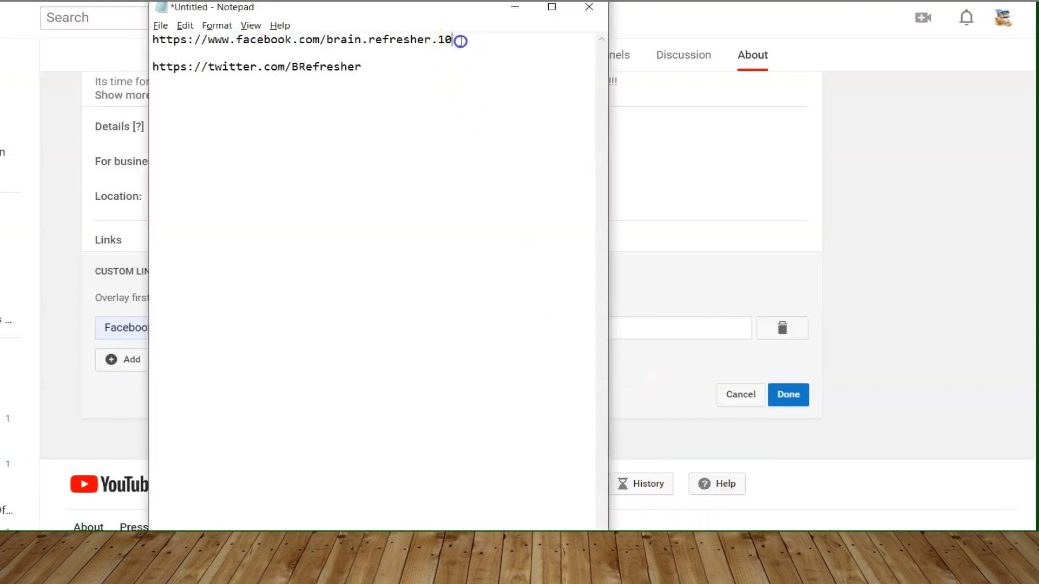
left_click_drag(460, 41, 158, 45)
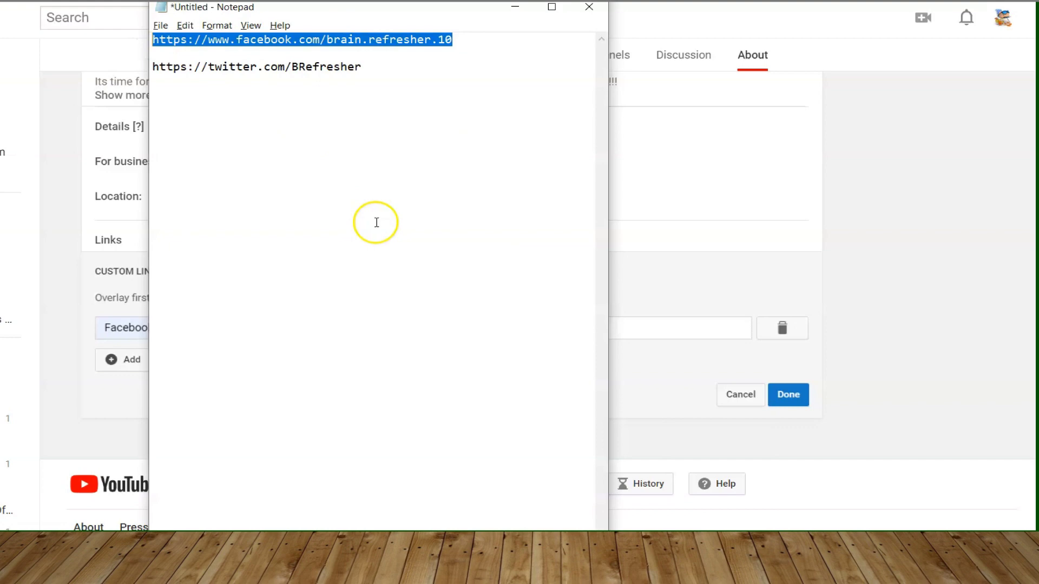
key("ctrl+x")
key("ctrl+z")
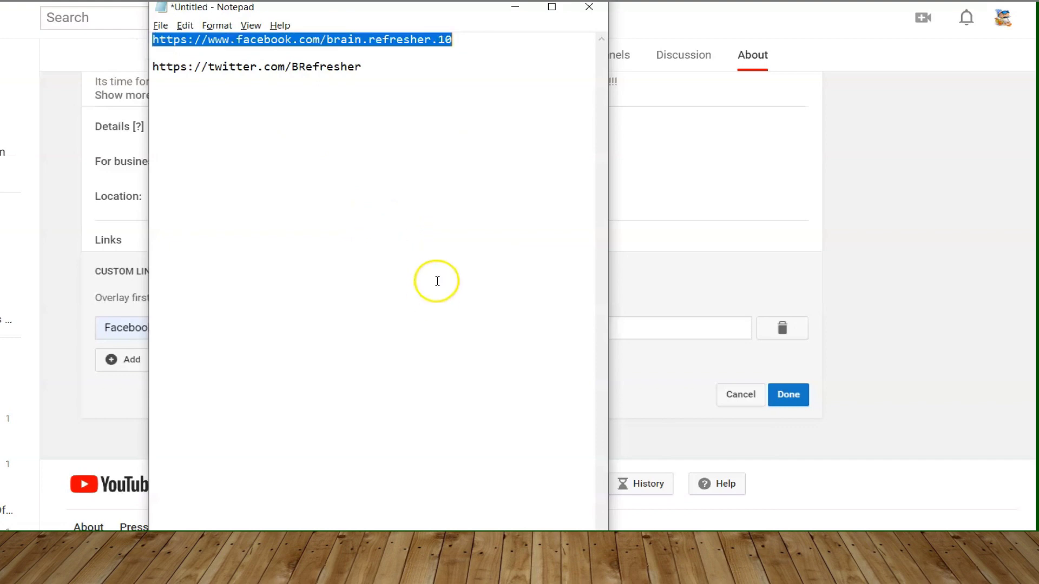
key("alt+Tab")
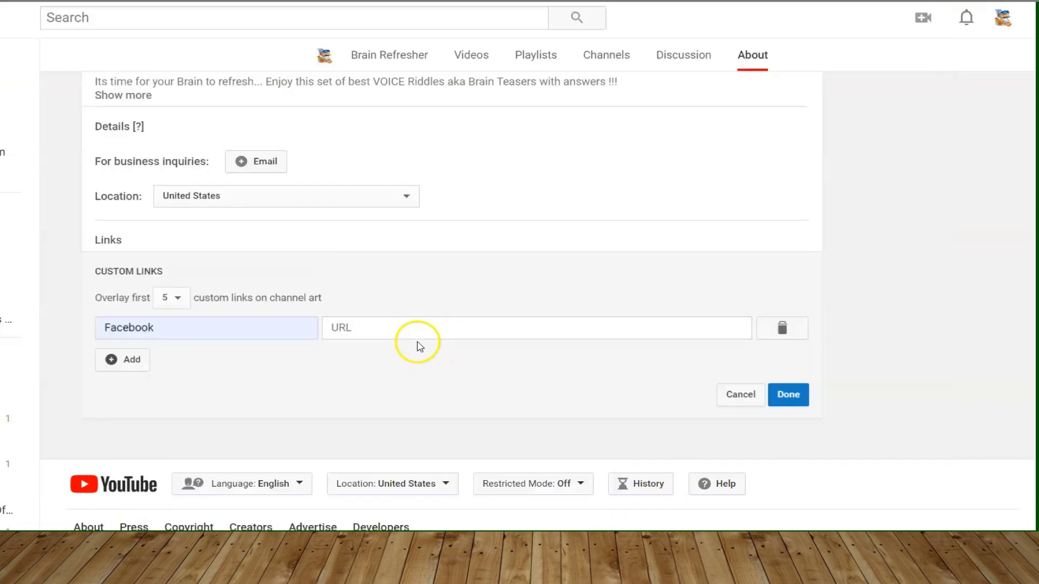
left_click(413, 327)
key("ctrl+v")
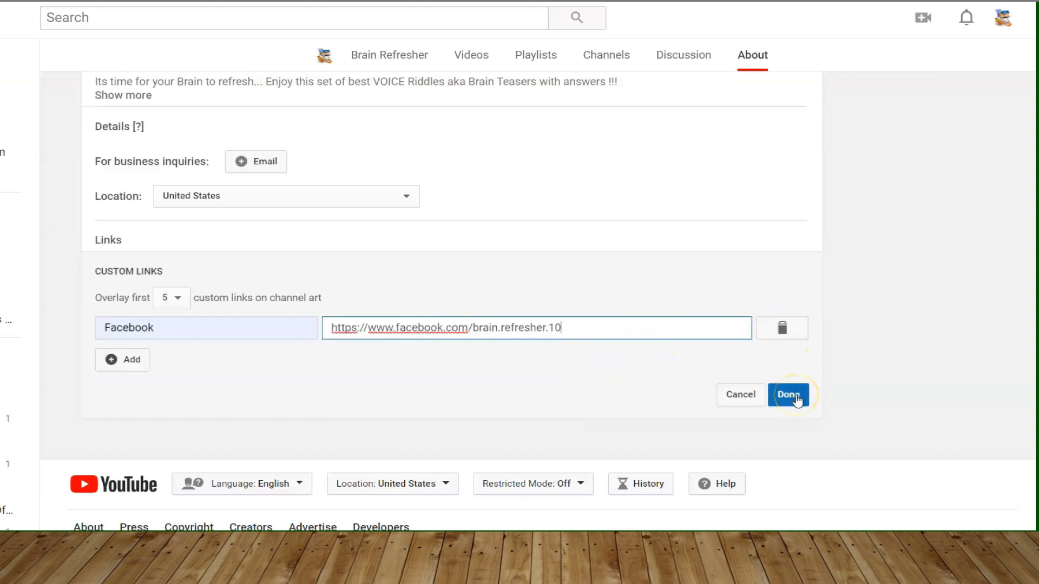
Add a second custom link titled Twitter.
left_click(111, 360)
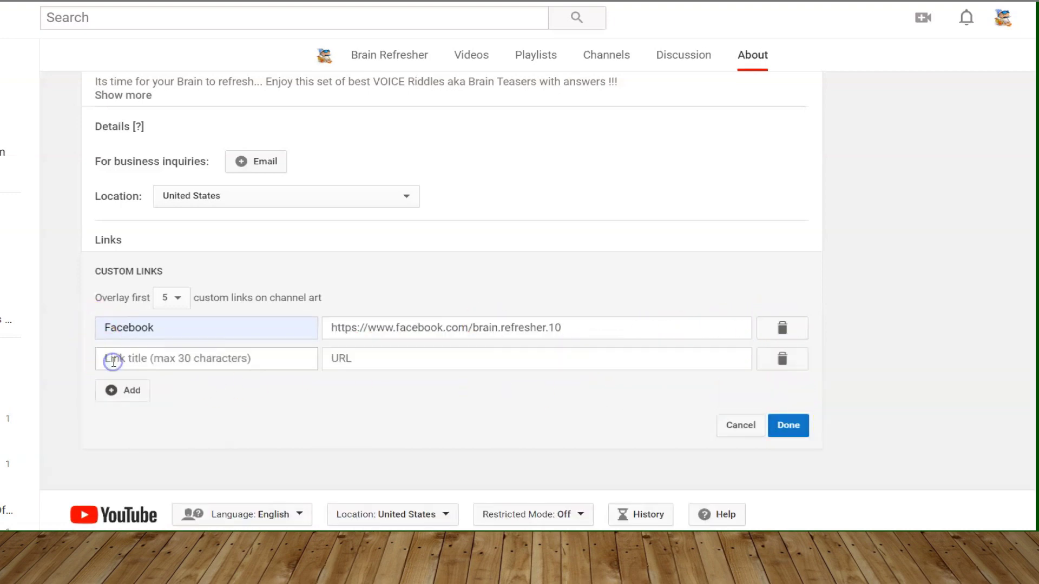
left_click(138, 359)
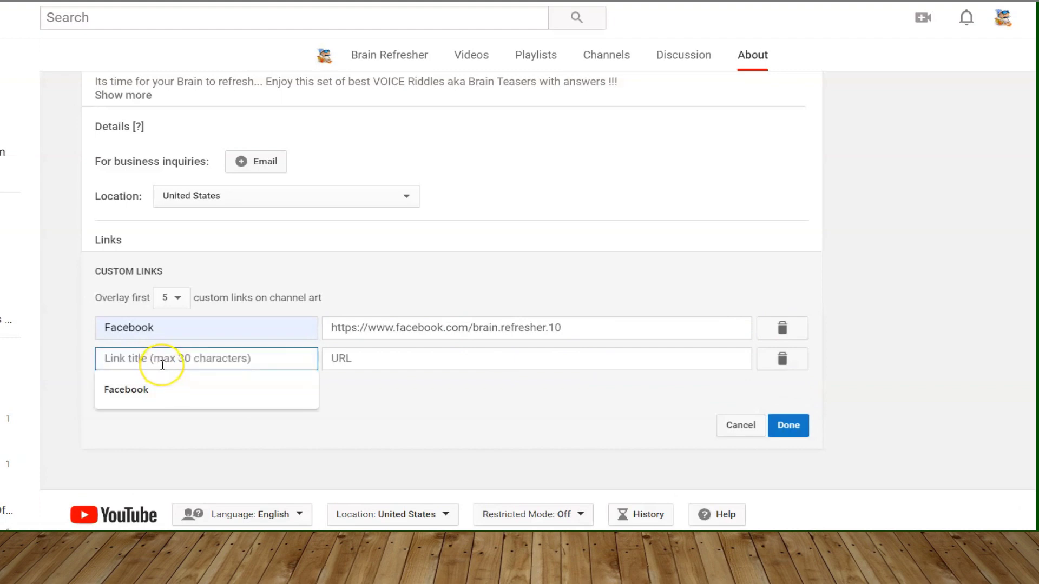
type("twitter")
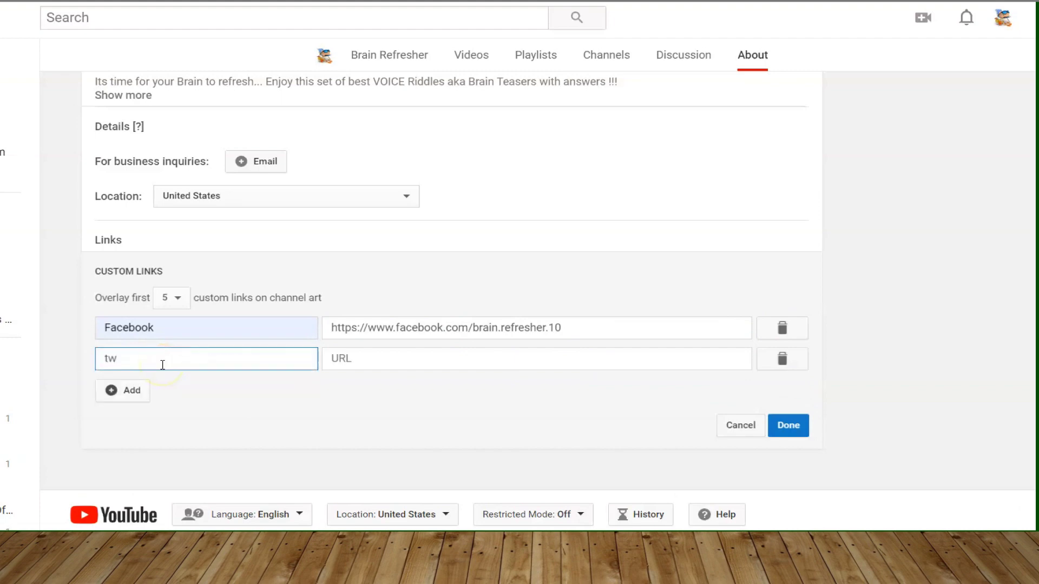
left_click(232, 408)
left_click(217, 356)
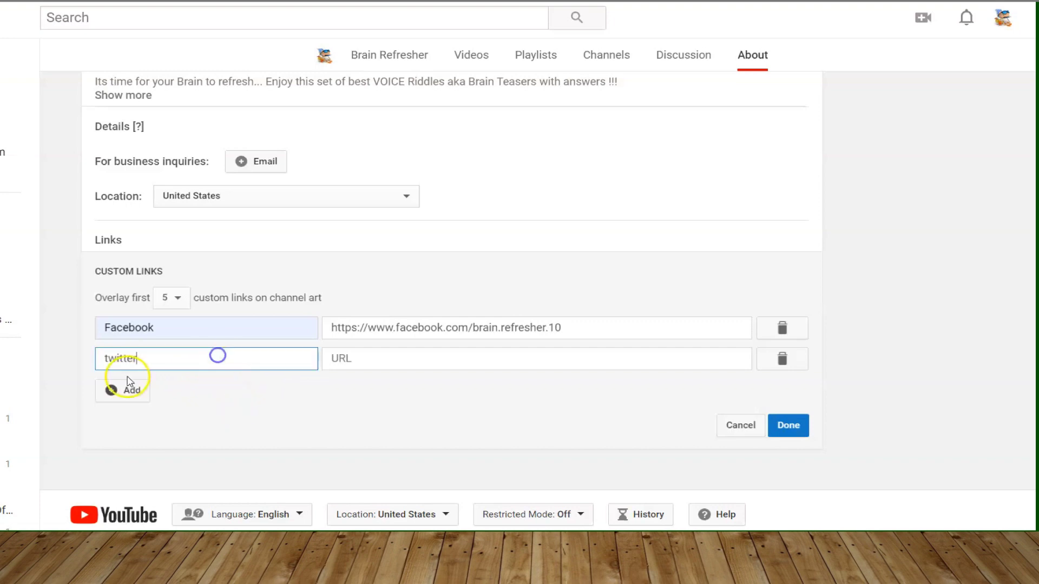
left_click(109, 355)
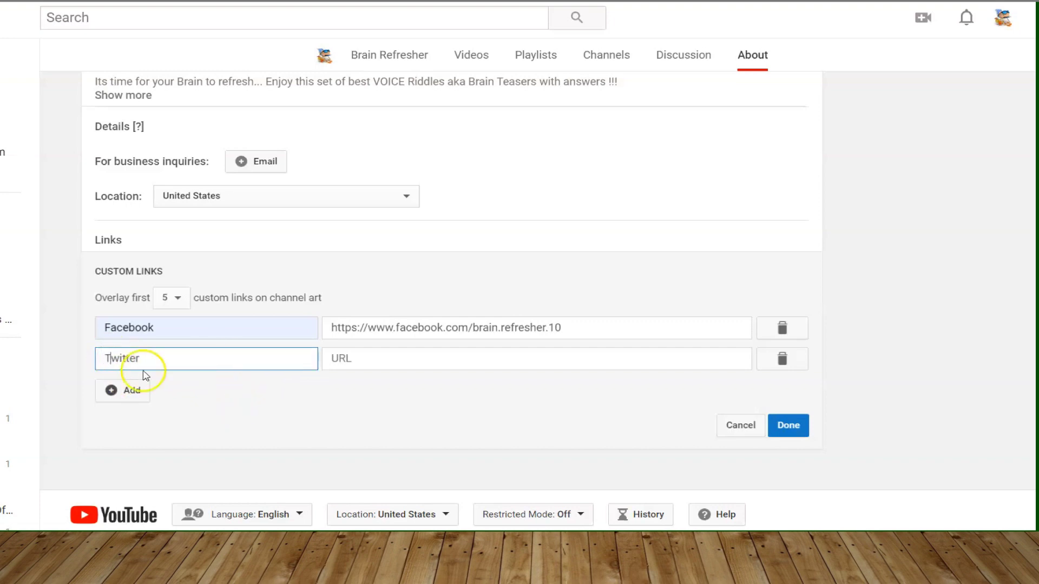
left_click(284, 436)
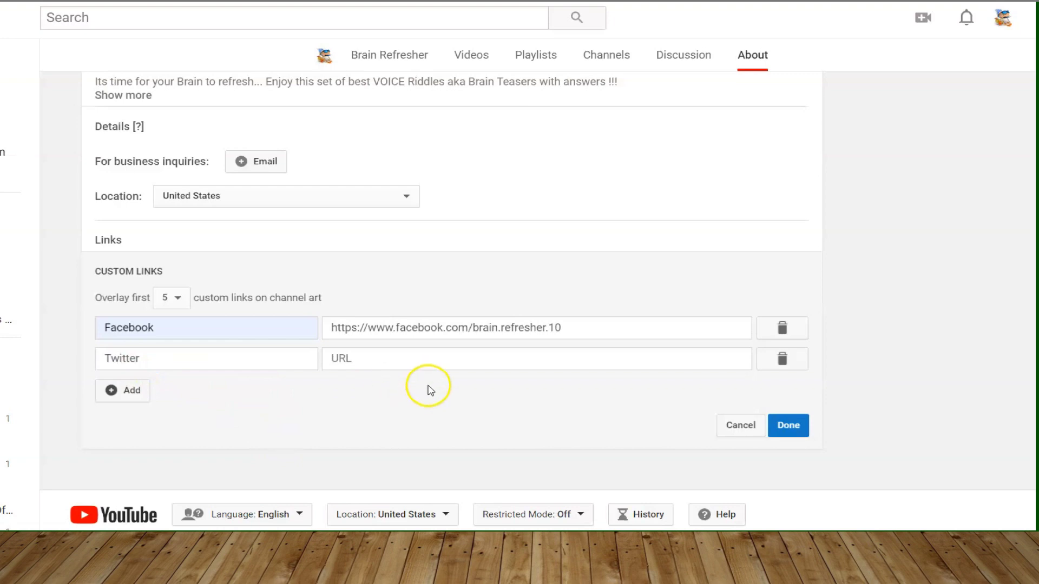
left_click(694, 563)
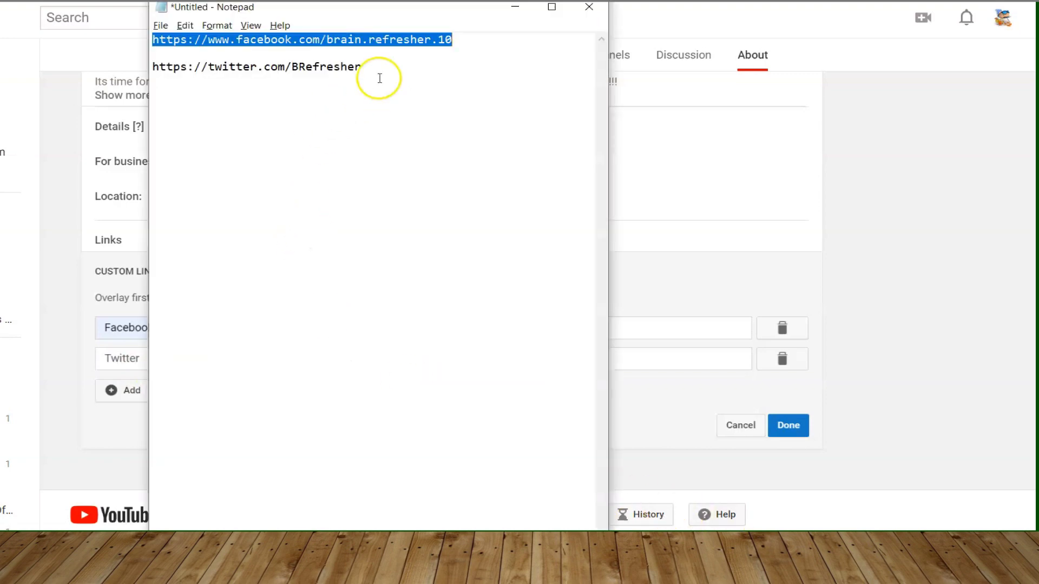
left_click_drag(363, 67, 136, 79)
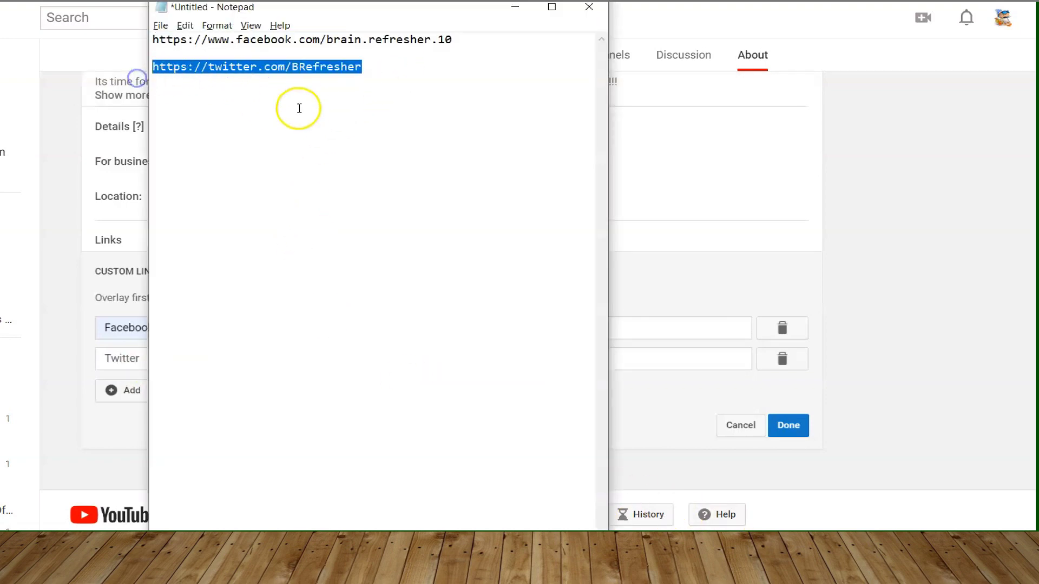
left_click(650, 215)
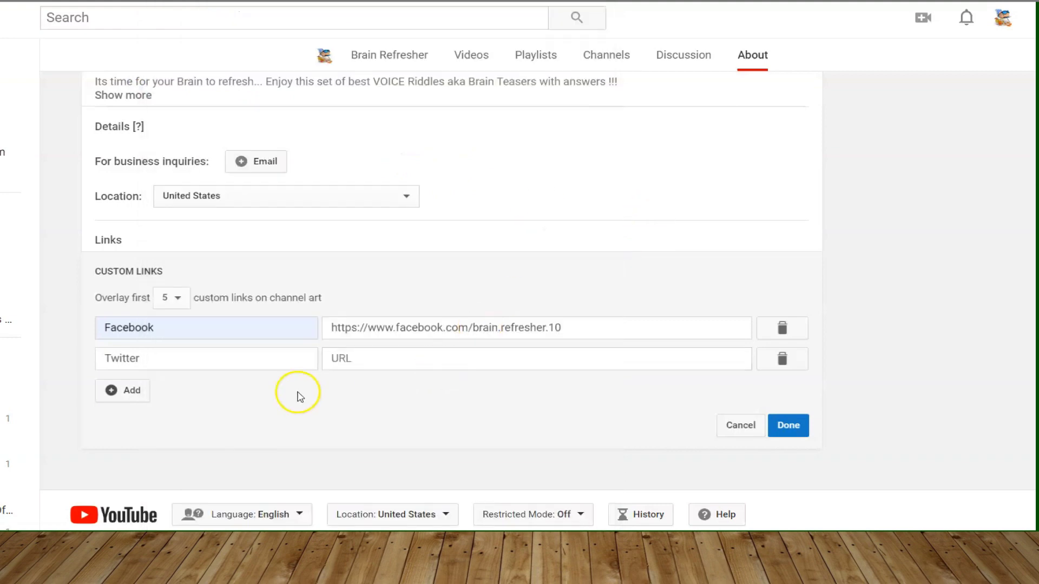
left_click(349, 359)
key("ctrl+v")
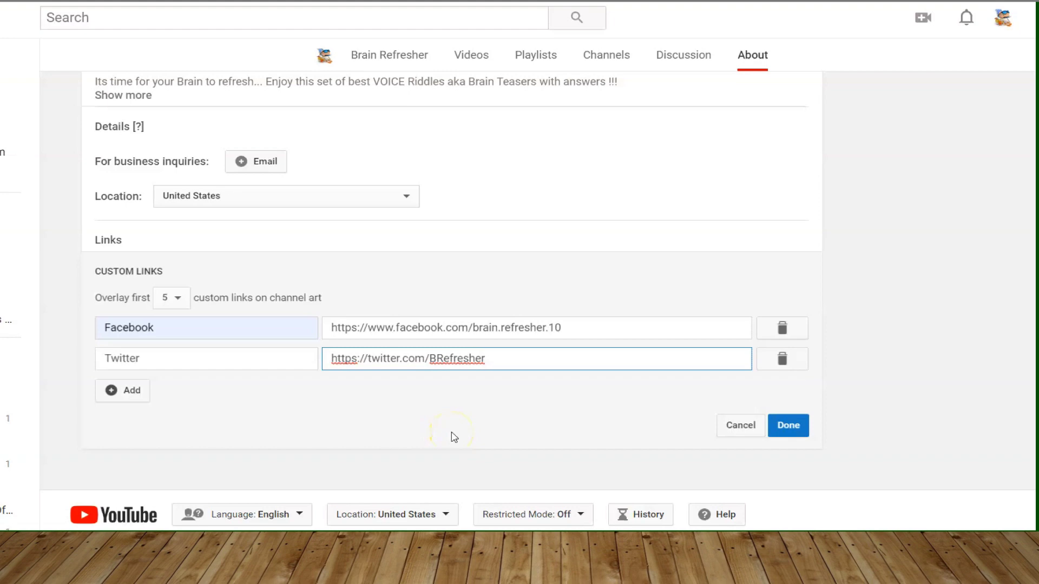
left_click(806, 426)
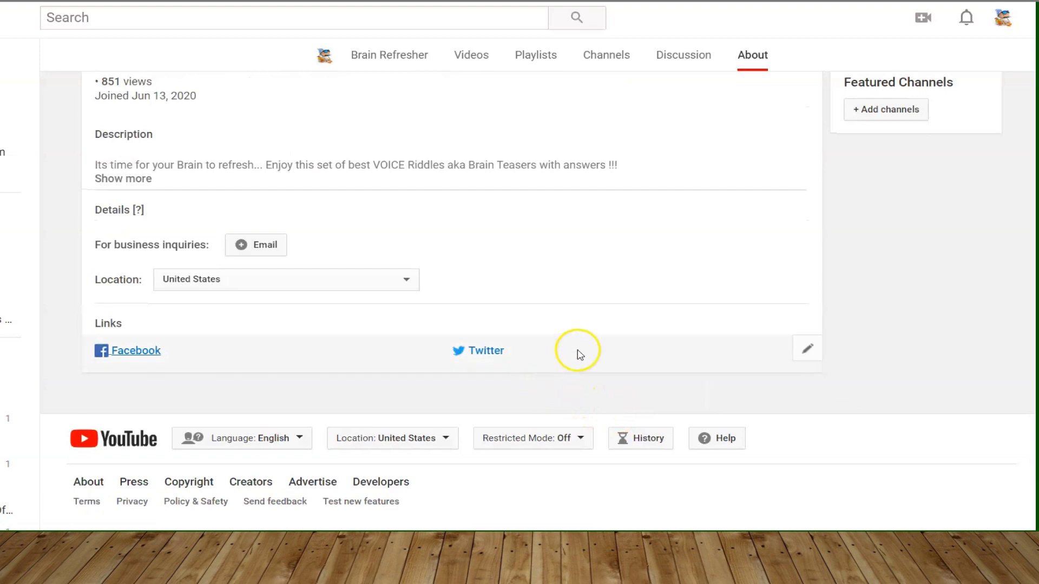